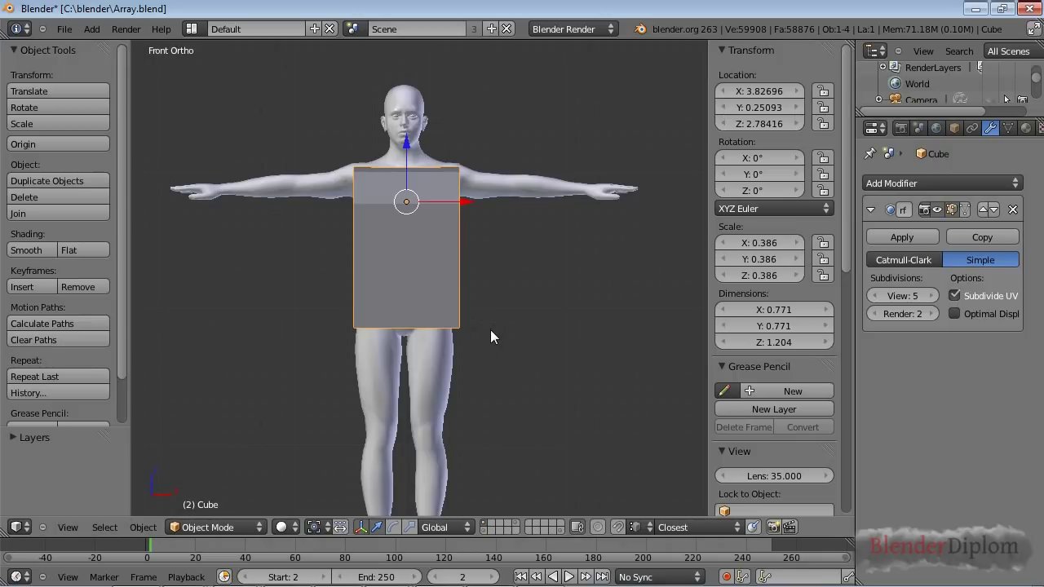
Check the cube on the figure from front and side views, then collapse the Subdivision Surface panel.
middle_drag(305, 241, 467, 301)
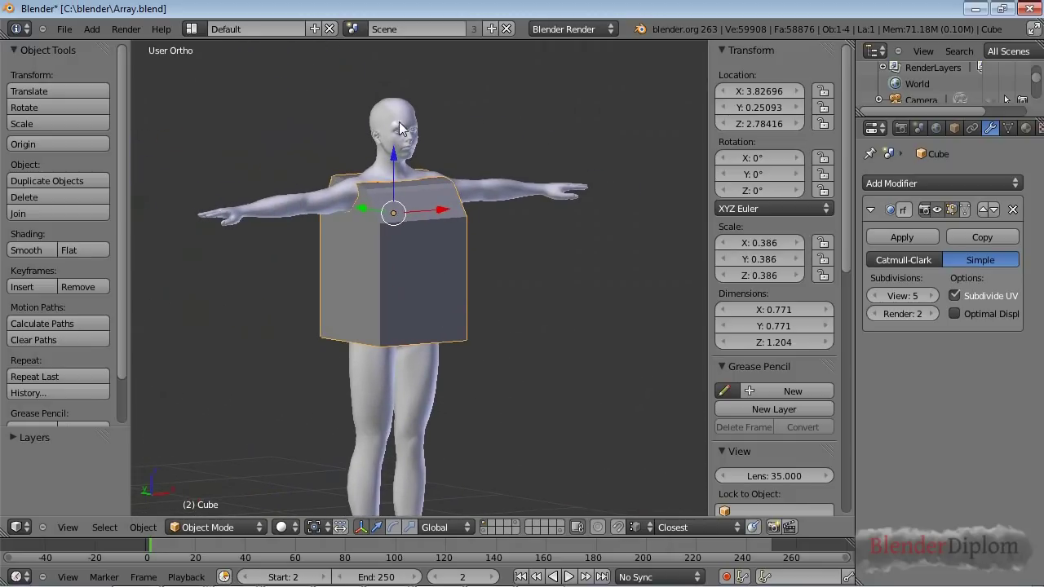
key(KP_3)
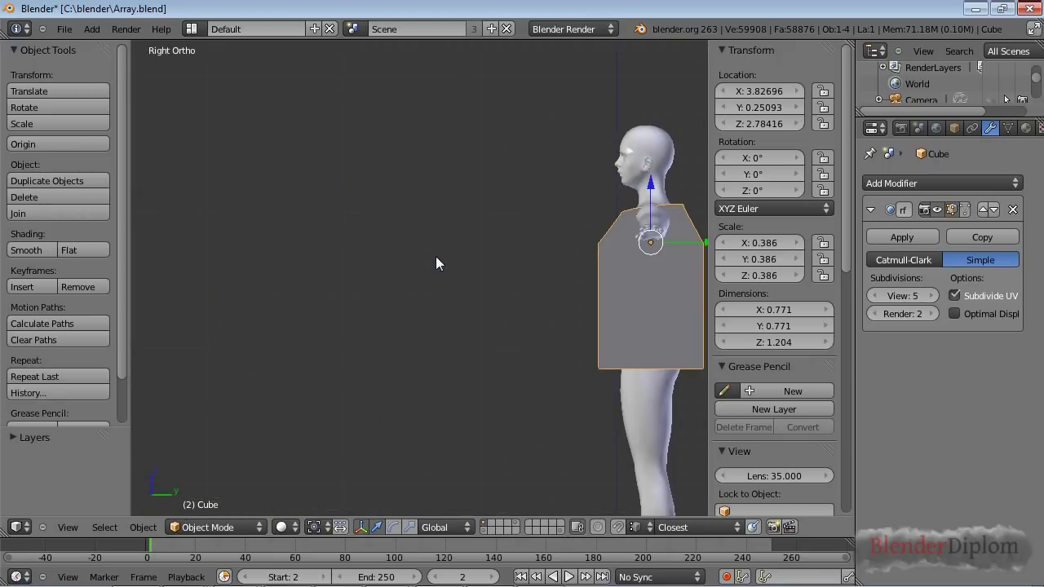
key(KP_1)
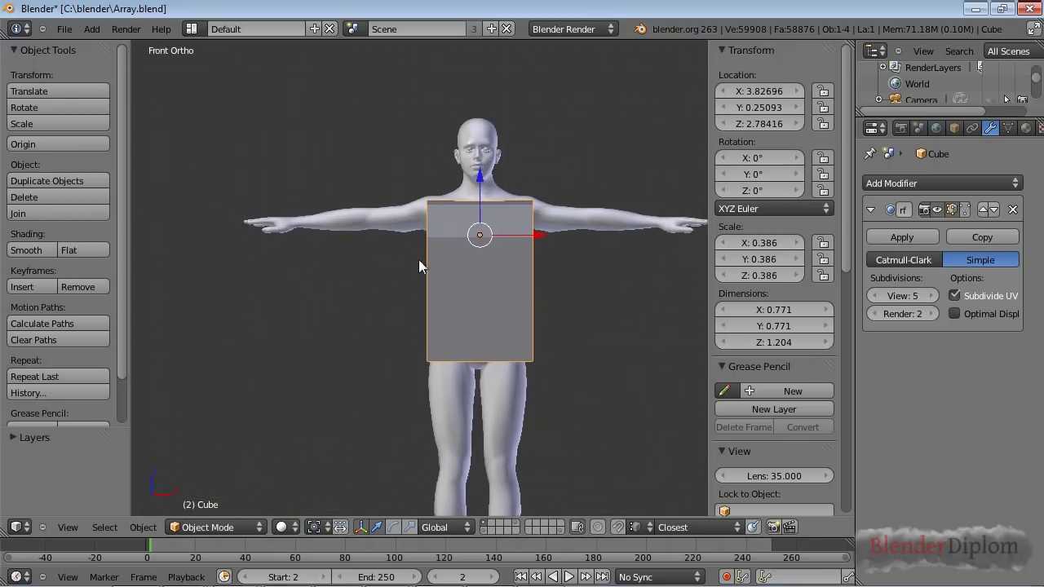
shift+middle_drag(489, 283, 407, 286)
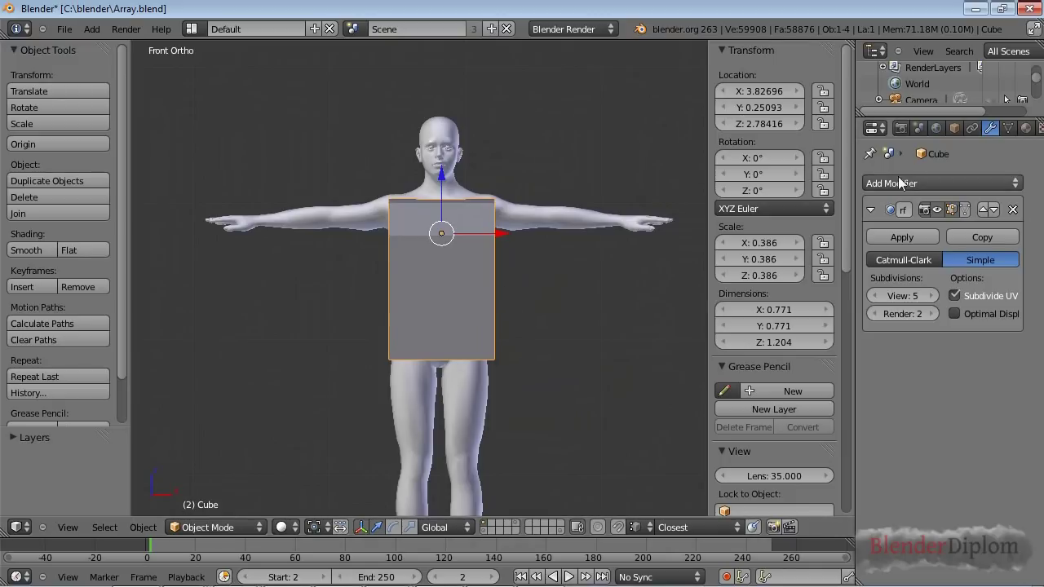
click(869, 210)
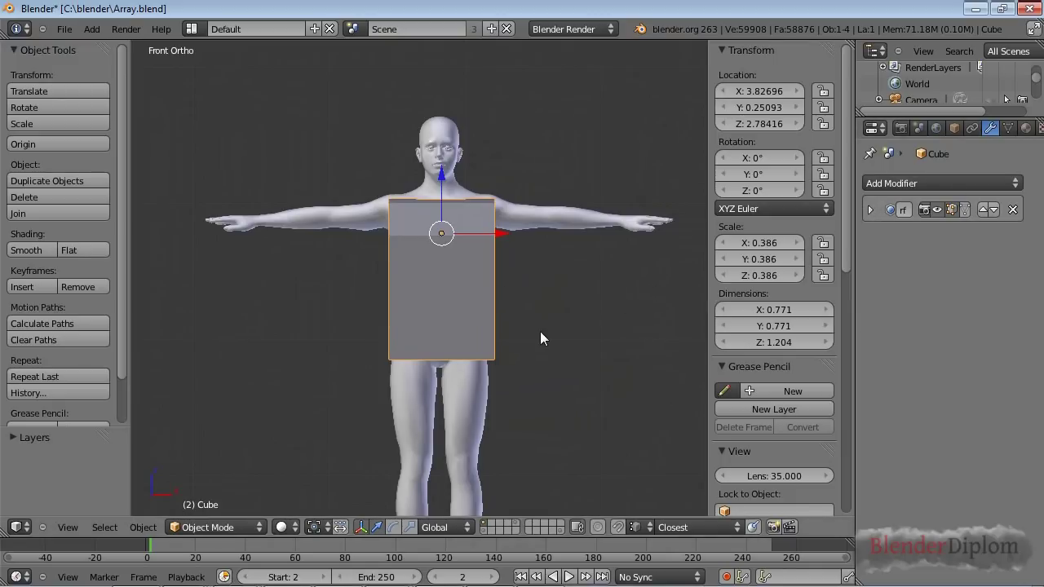
Add a Shrinkwrap modifier to the cube and set WomanMesh as its target.
click(937, 185)
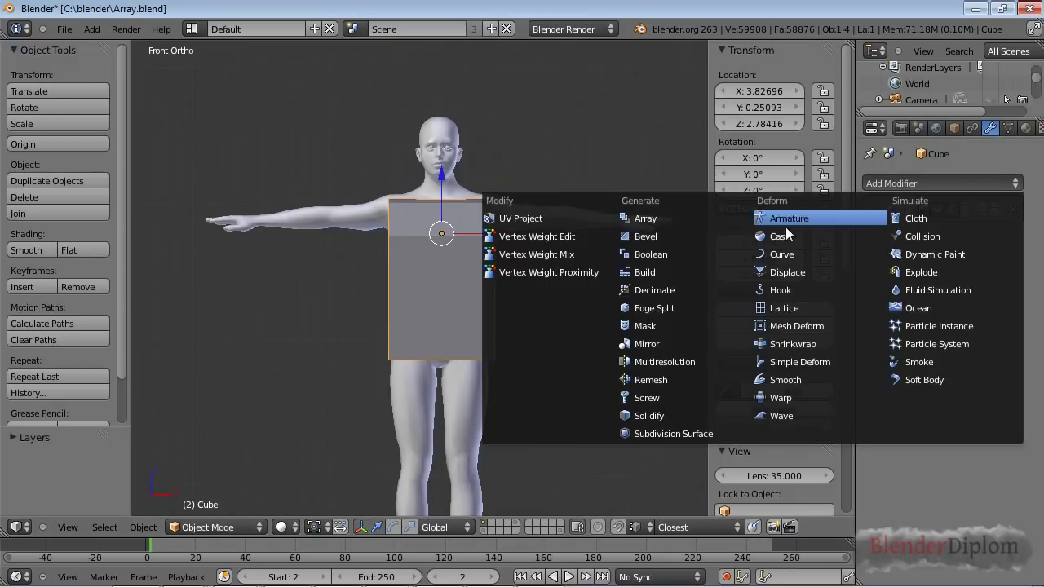
click(818, 344)
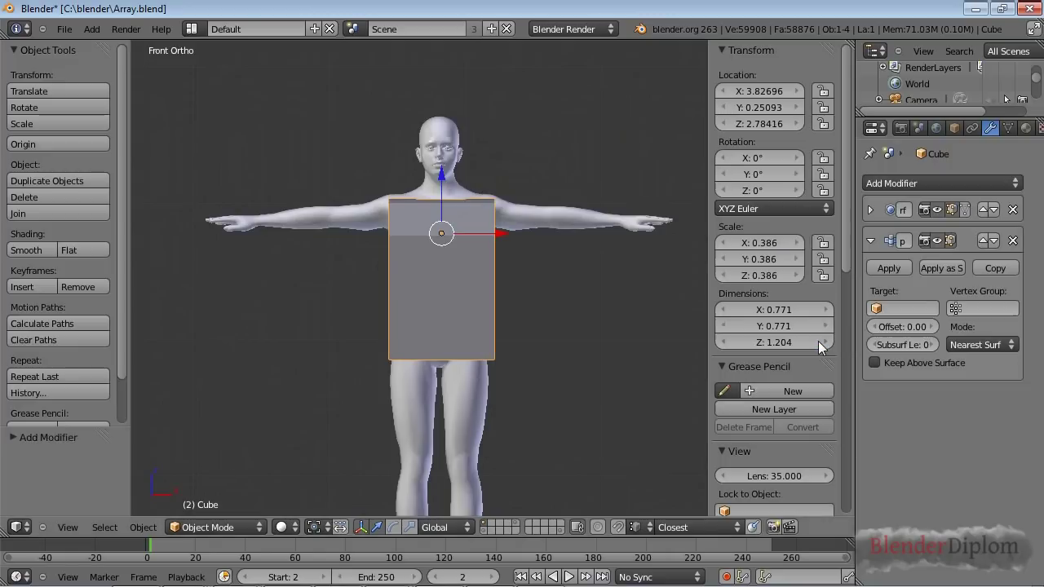
click(902, 308)
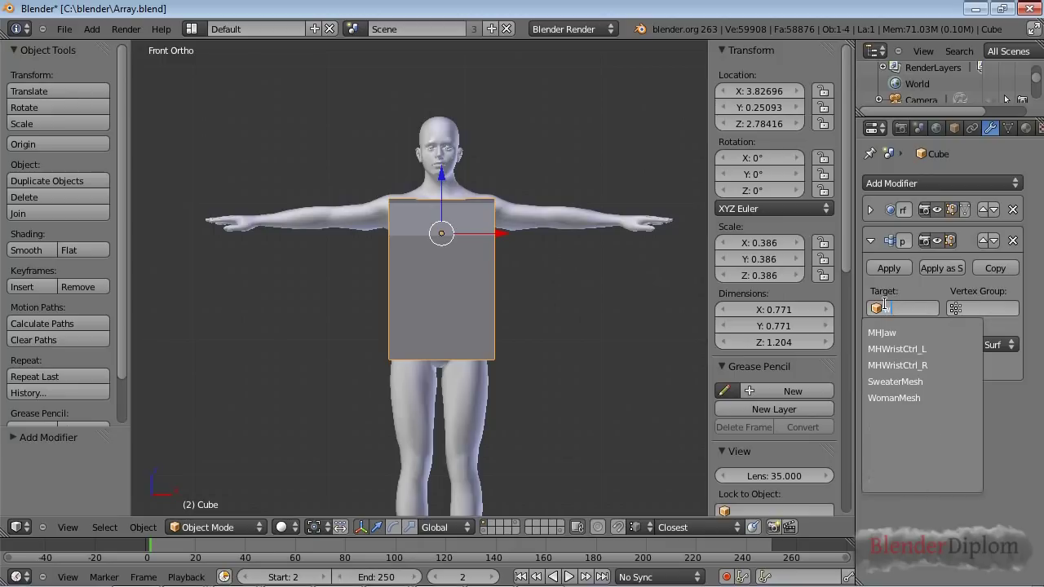
text(wom)
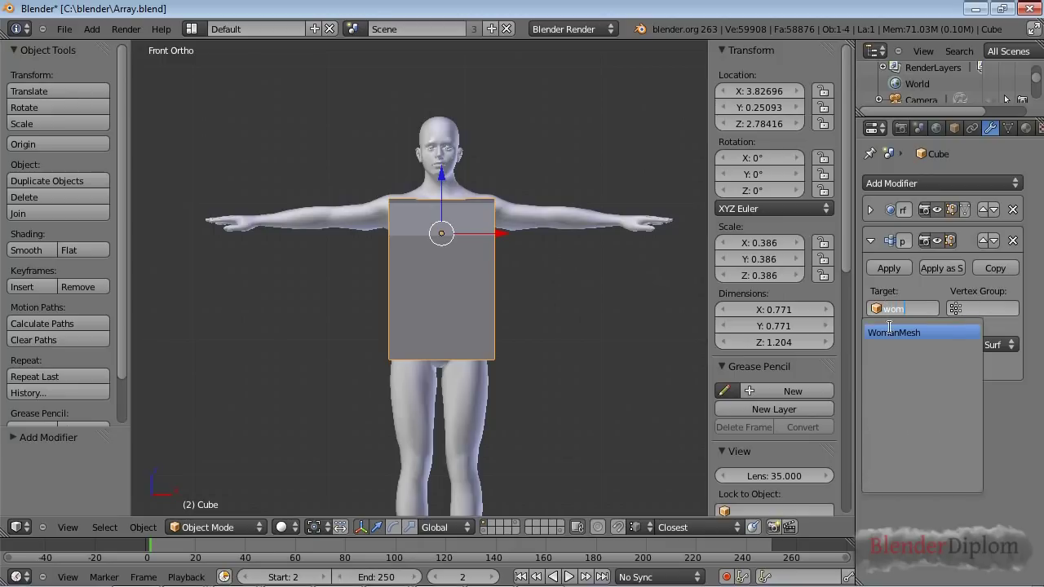
click(895, 333)
Orbit and switch between side and front views to inspect the wrapped figure.
scroll(428, 304, up, 5)
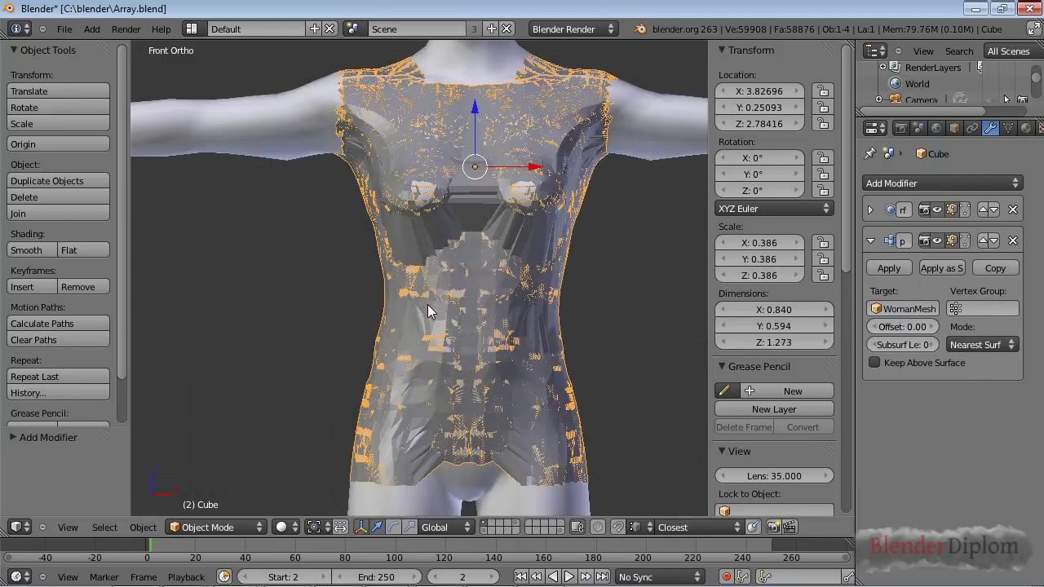
scroll(443, 309, down, 5)
middle_drag(397, 280, 539, 297)
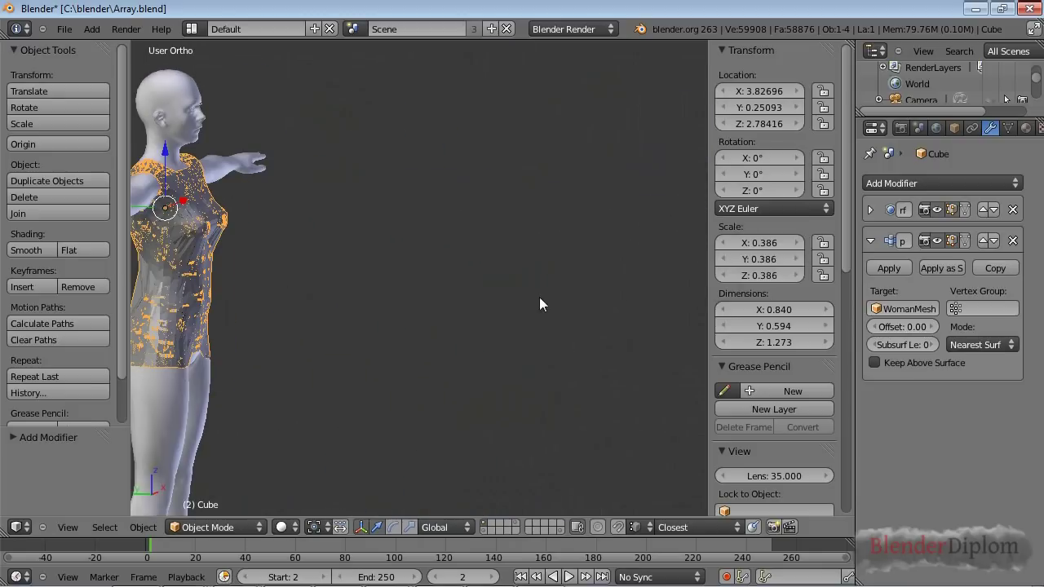
middle_drag(405, 290, 547, 294)
middle_drag(485, 301, 482, 309)
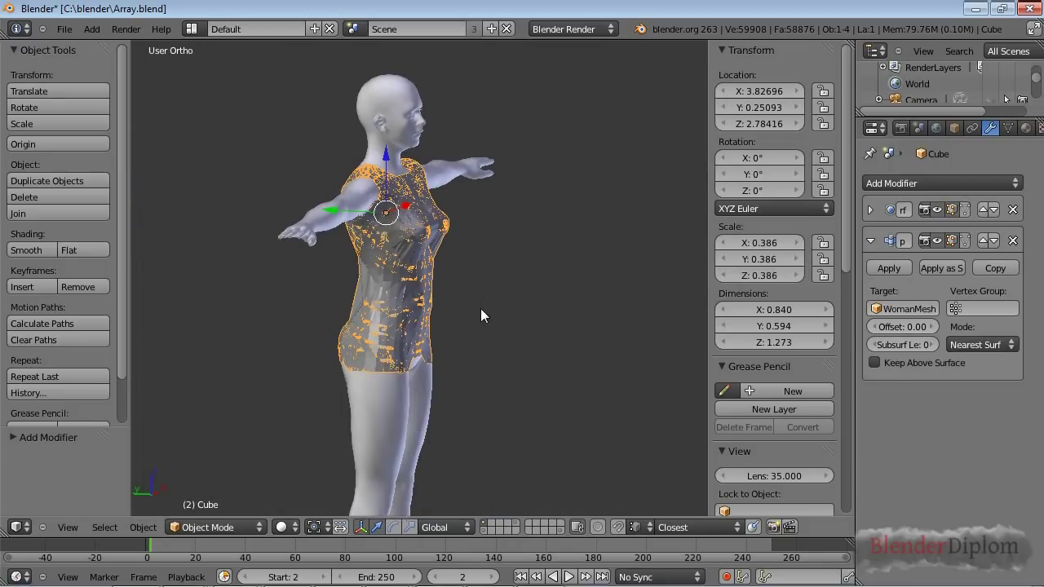
key(KP_3)
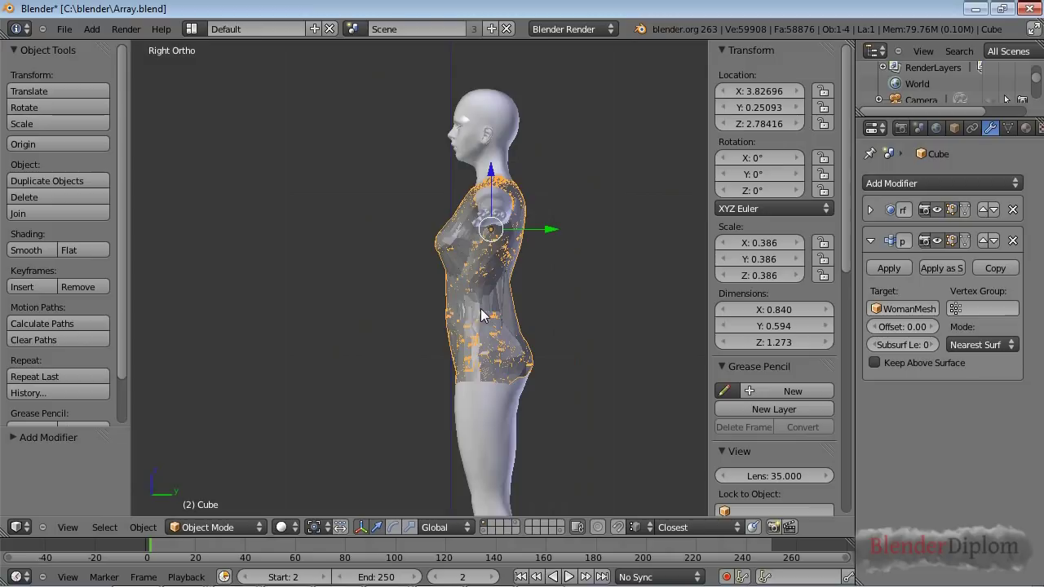
key(KP_1)
Centre the torso, then raise Subdivision Surface View subdivisions from 5 to 6.
scroll(481, 308, up, 4)
shift+middle_drag(482, 305, 317, 350)
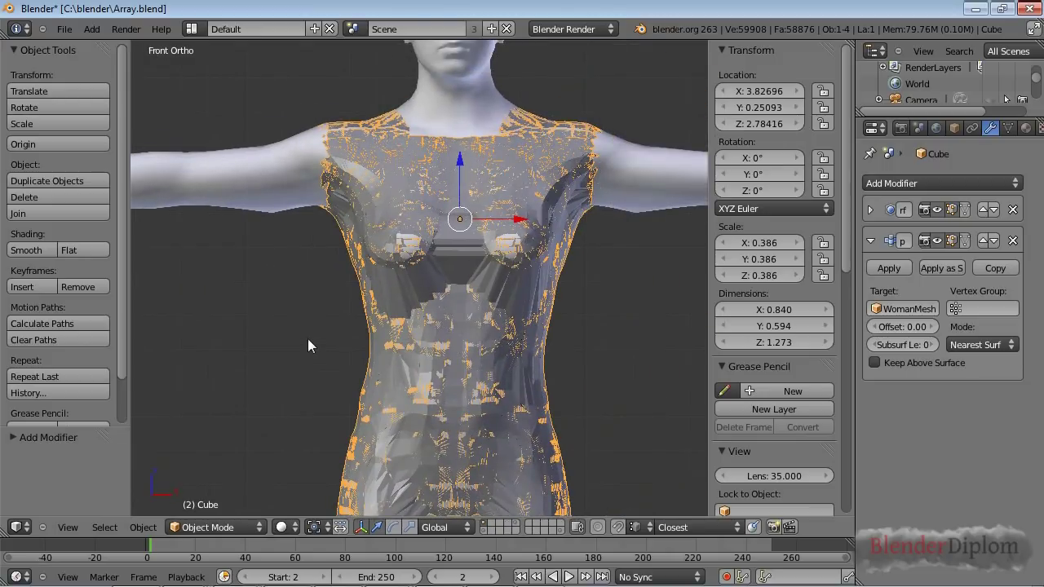
click(873, 210)
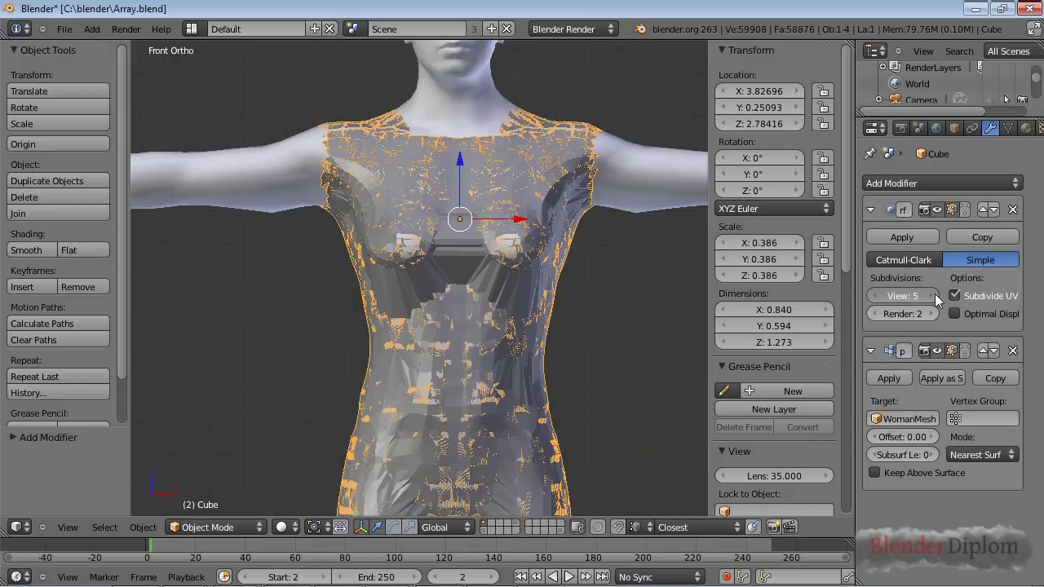
click(935, 298)
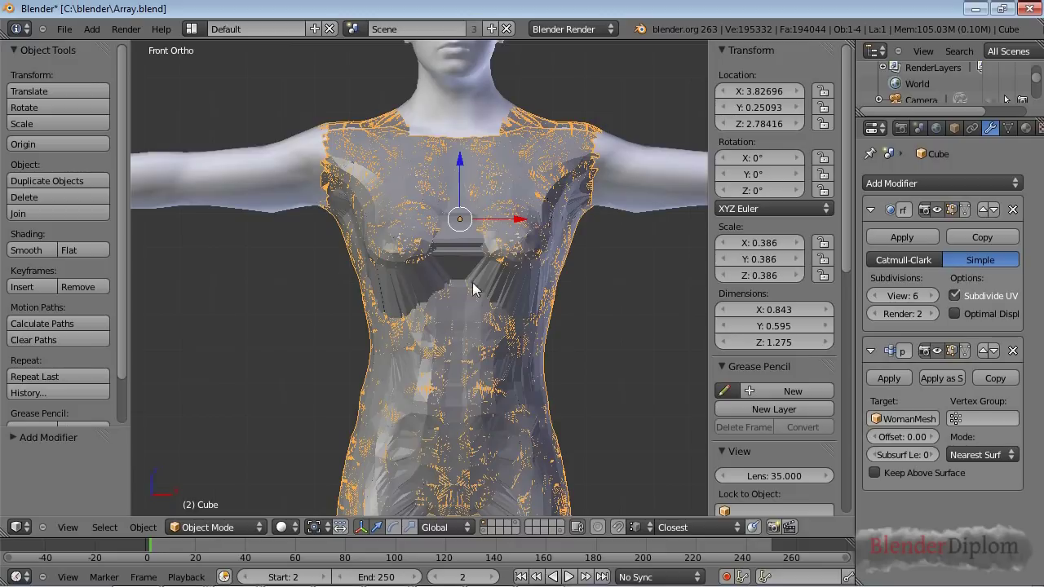
In Edit Mode, add a vertical loop cut down the middle of the cube.
key(Tab)
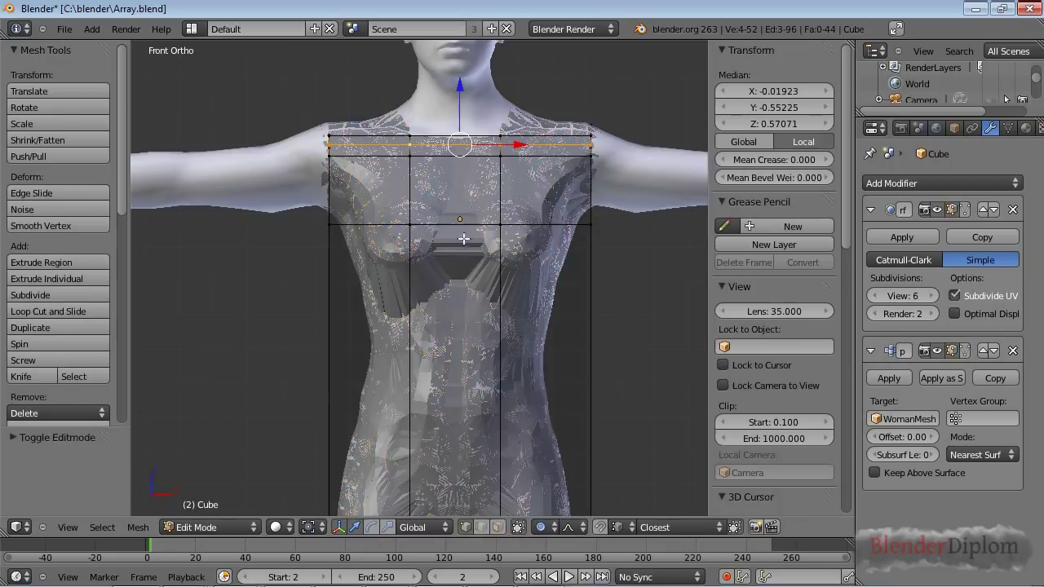
key(ctrl+r)
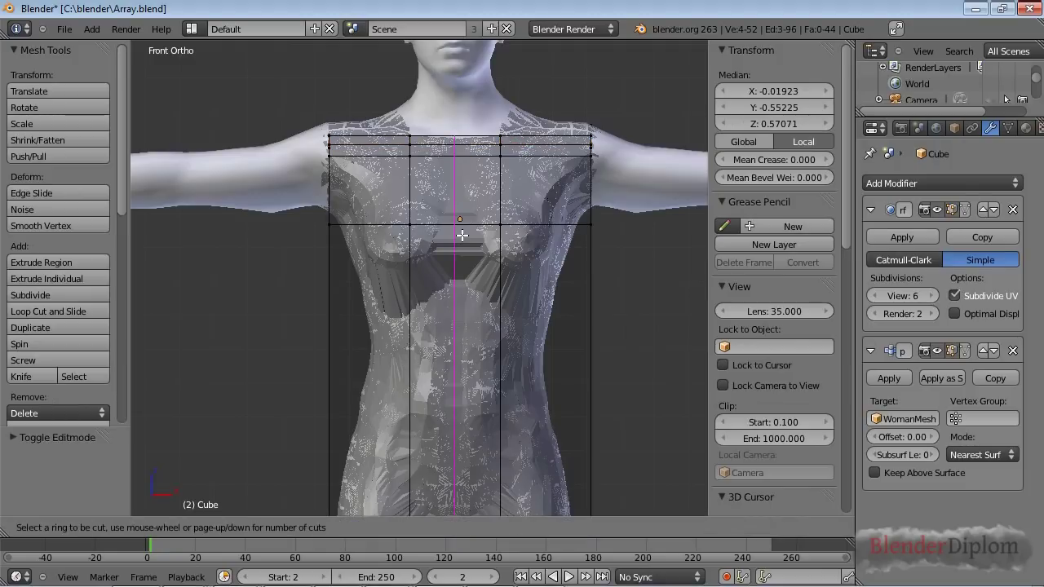
click(461, 235)
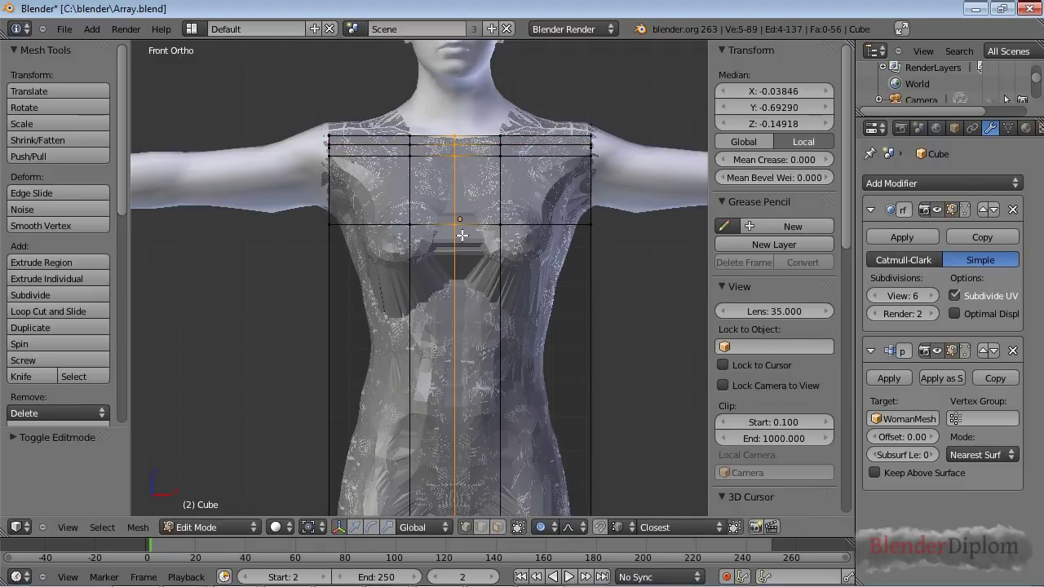
click(335, 304)
Add a horizontal loop cut, slide it up to just below the chest, and return to Object Mode.
key(ctrl+r)
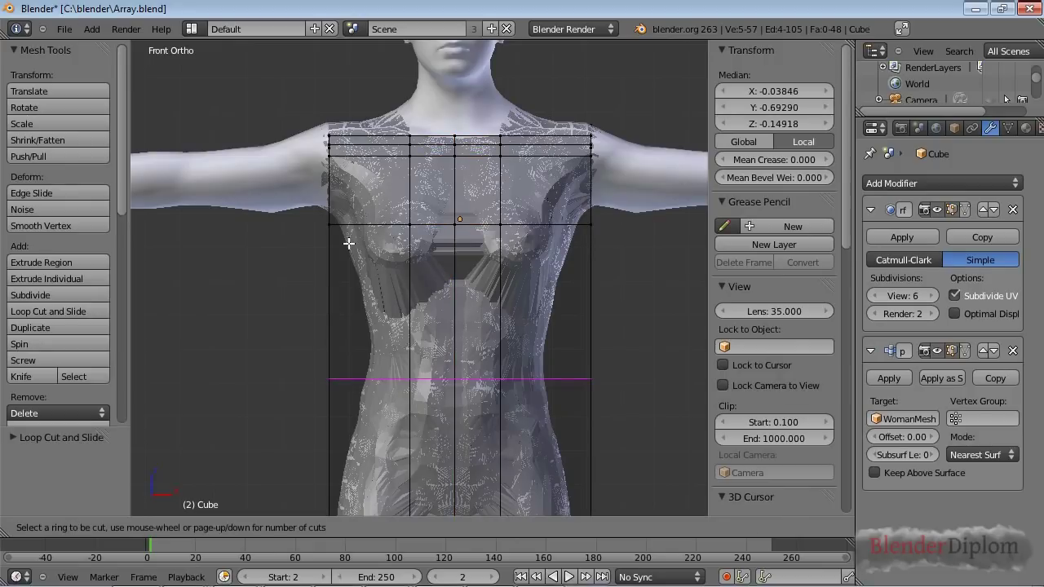
click(349, 243)
right_click(349, 243)
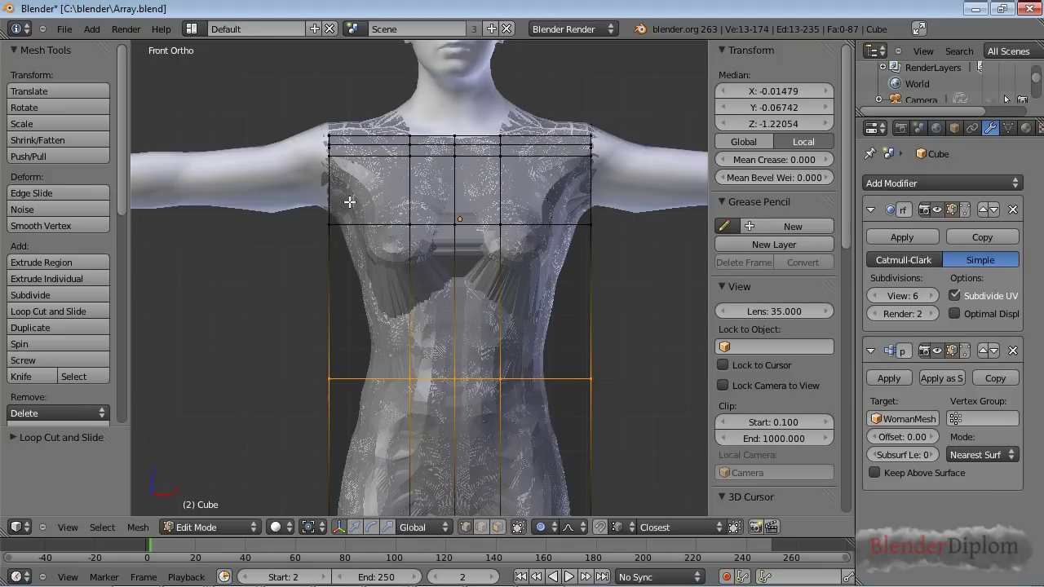
key(g)
key(g)
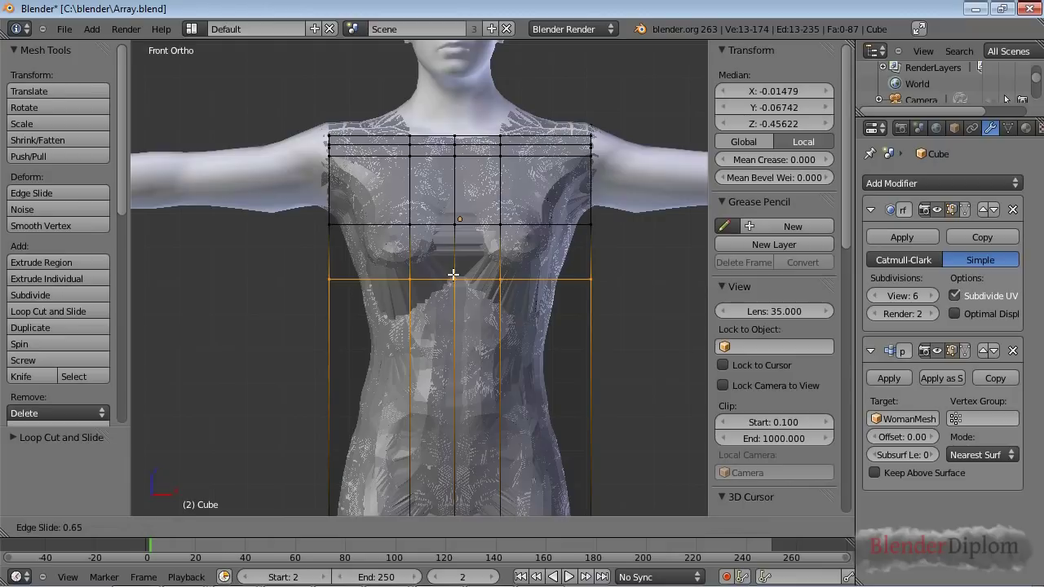
click(397, 281)
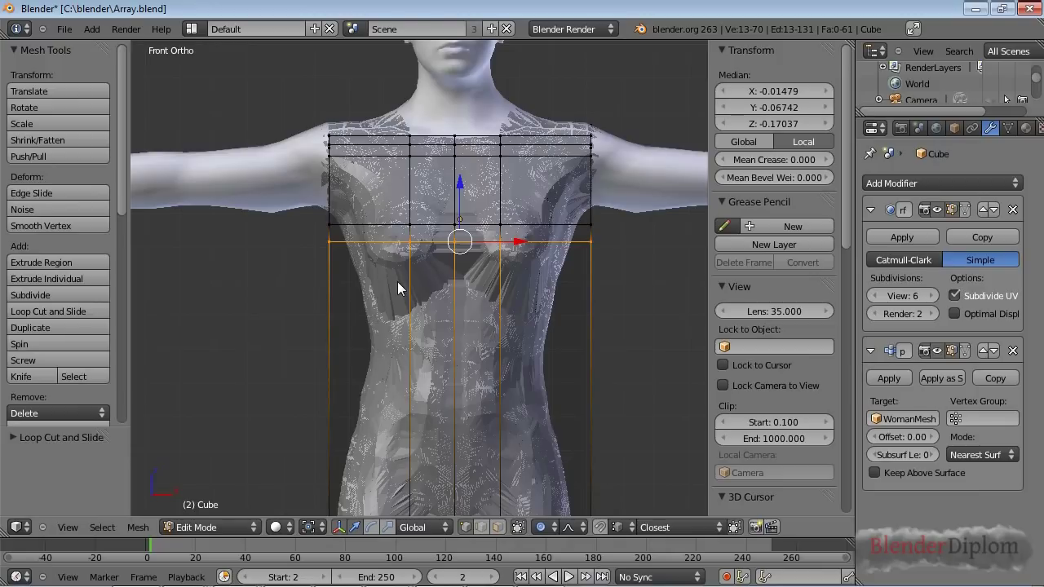
key(Tab)
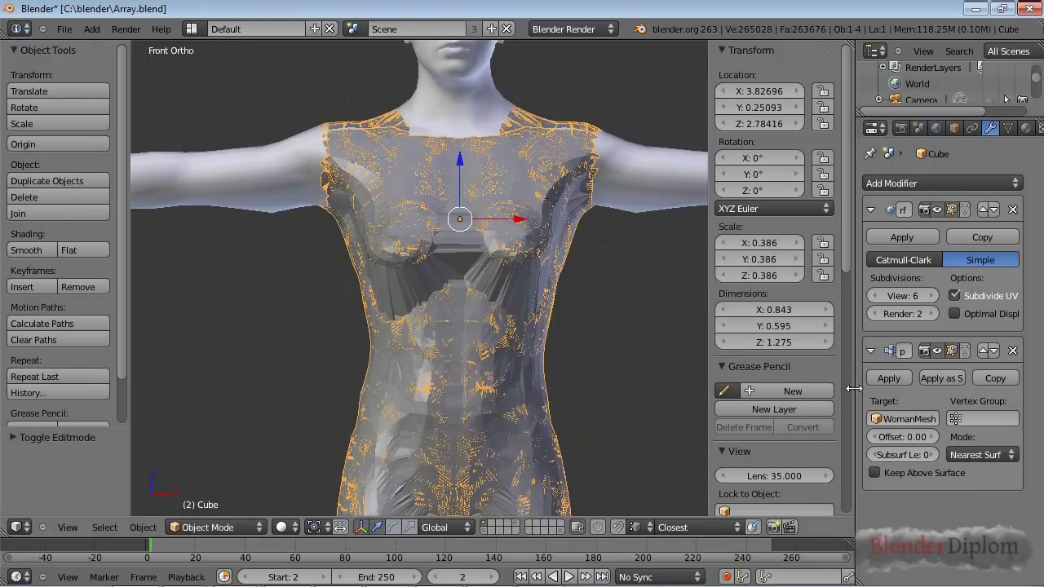
Enable Keep Above Surface, lower View subdivisions to 4, and set the Shrinkwrap offset to 0.01.
drag(854, 389, 810, 393)
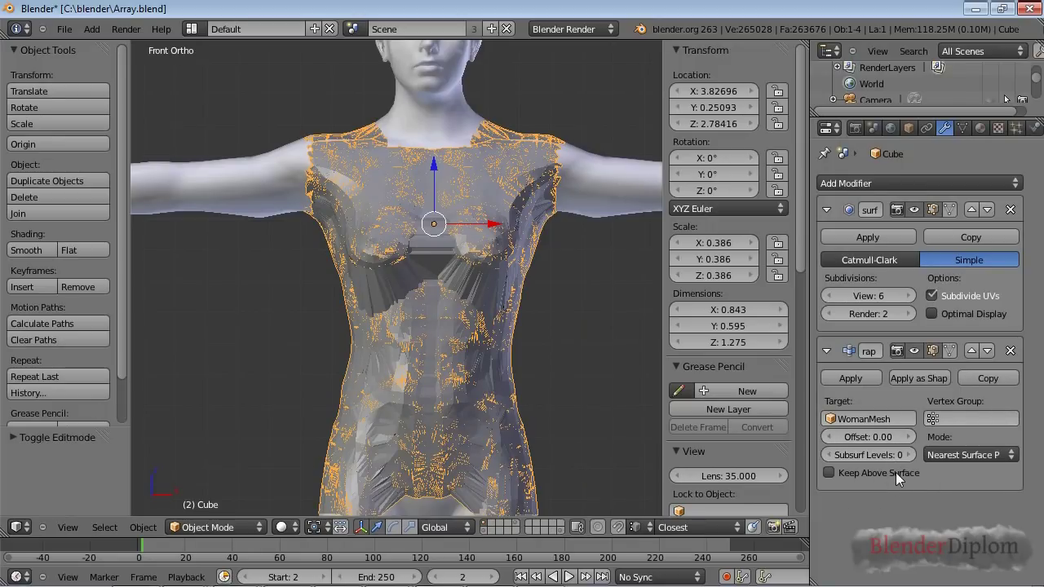
click(829, 473)
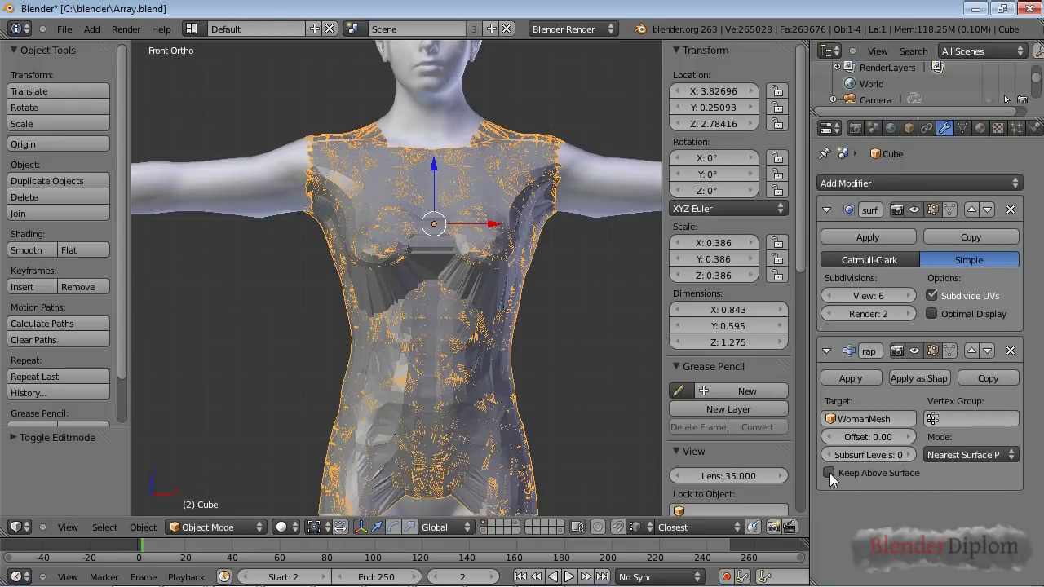
click(830, 295)
click(831, 296)
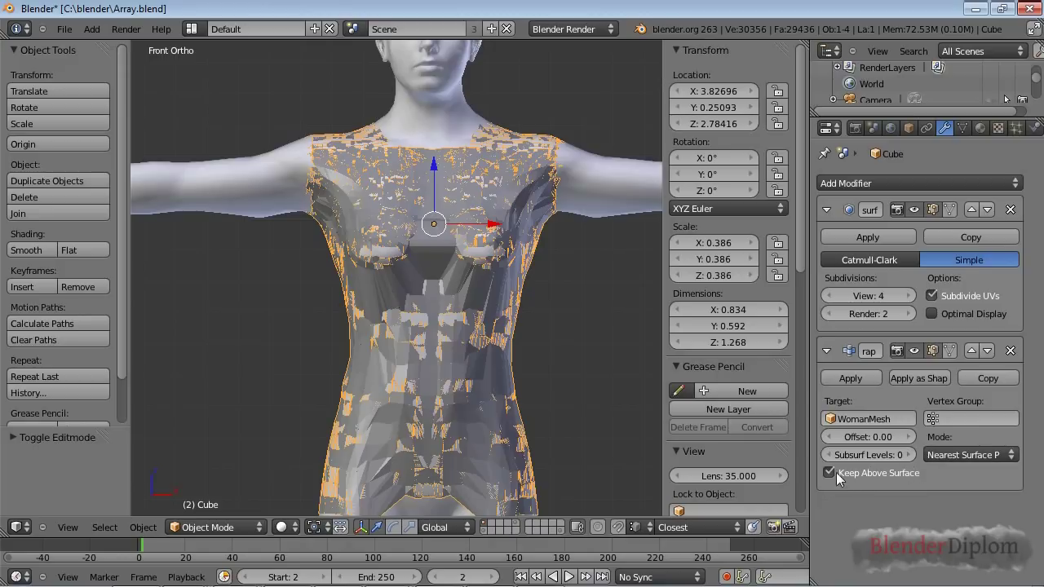
click(905, 436)
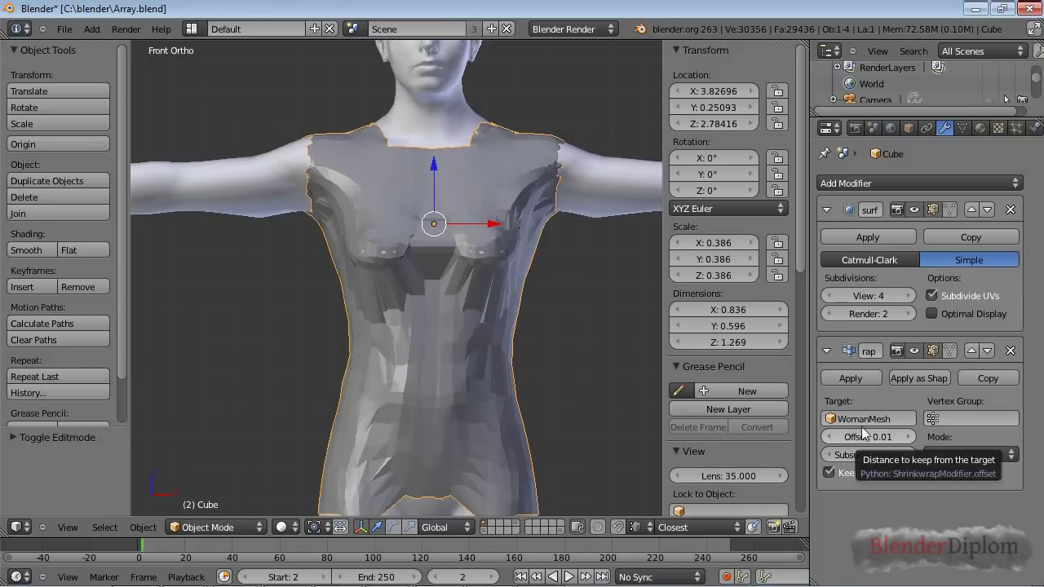
click(829, 473)
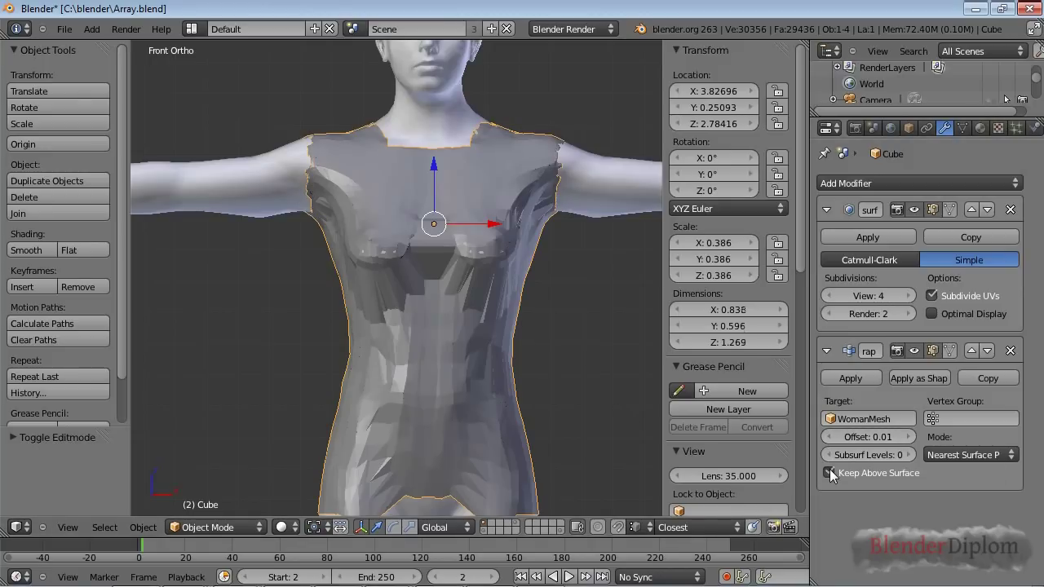
click(829, 473)
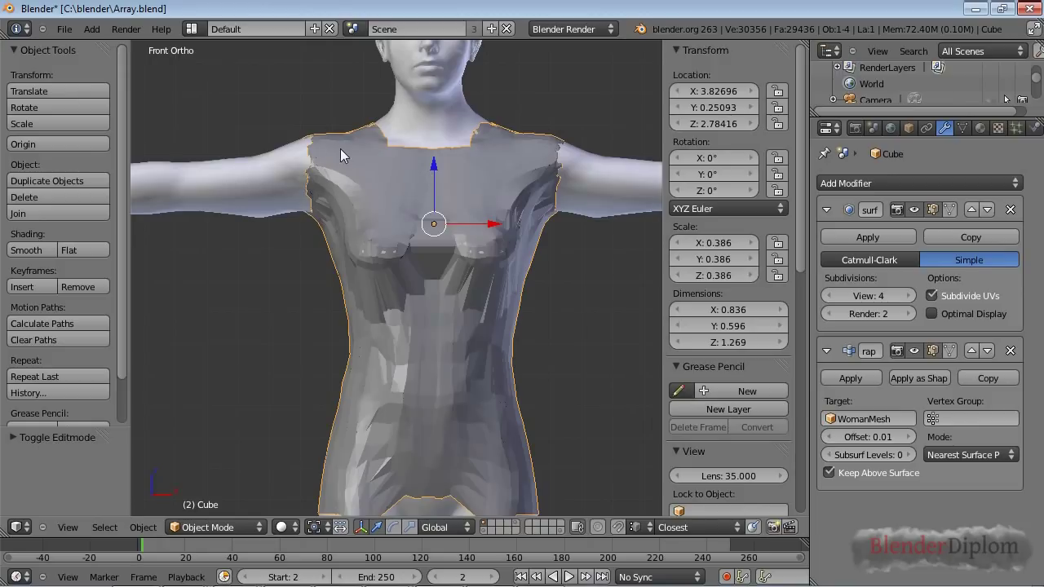
scroll(452, 314, up, 2)
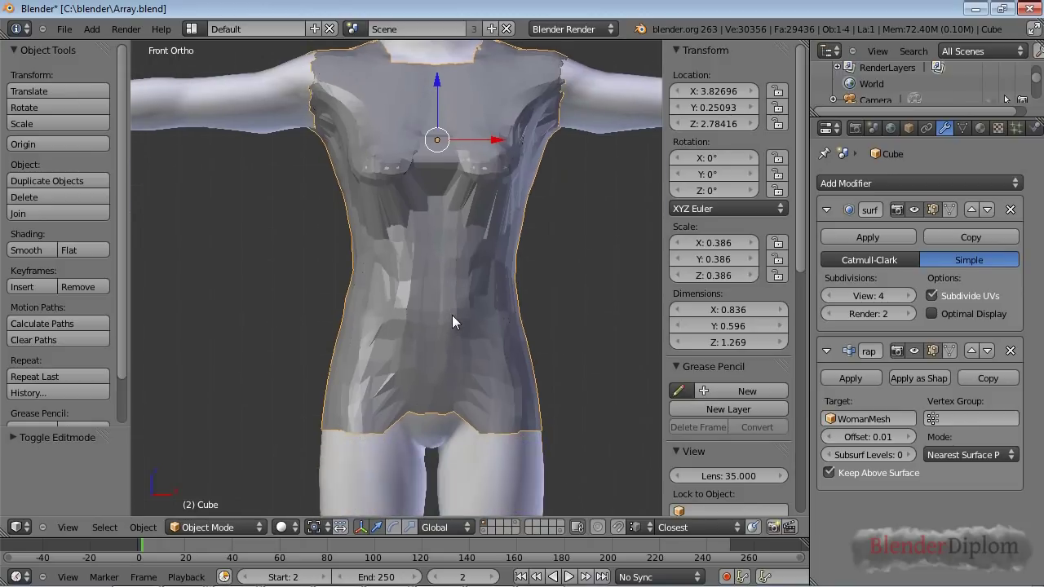
scroll(448, 353, down, 2)
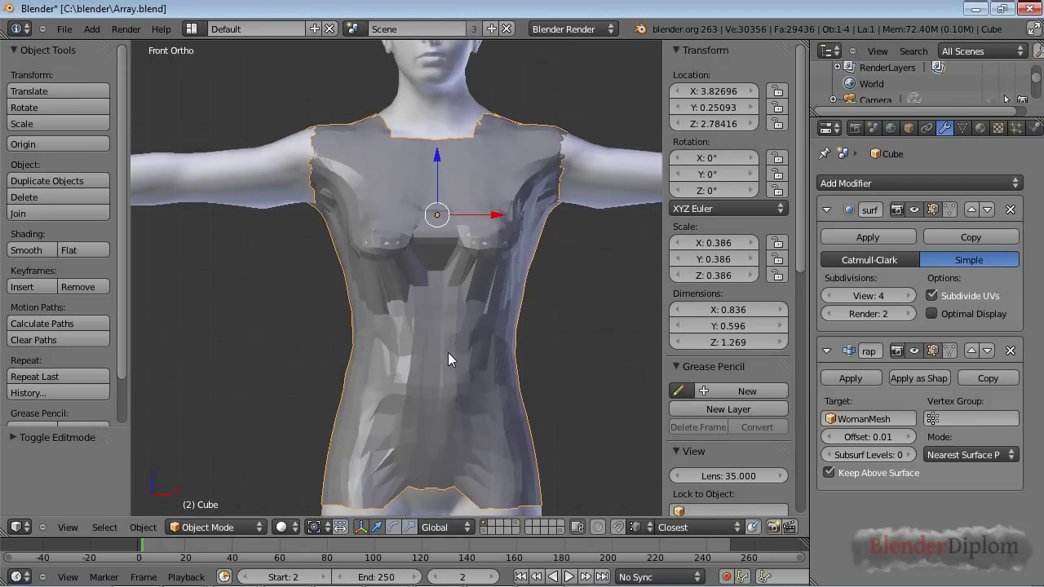
click(913, 455)
click(913, 455)
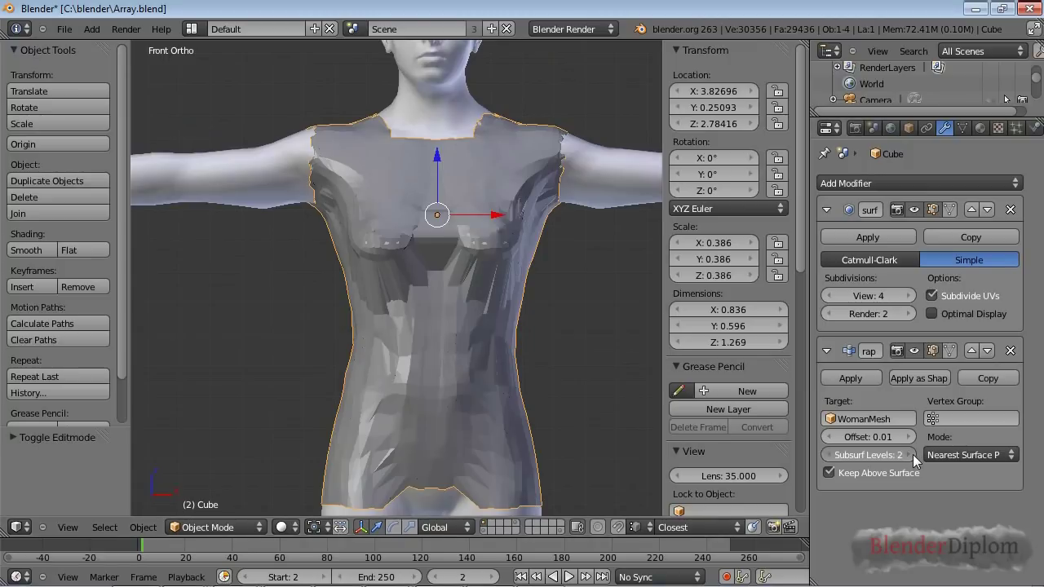
click(913, 454)
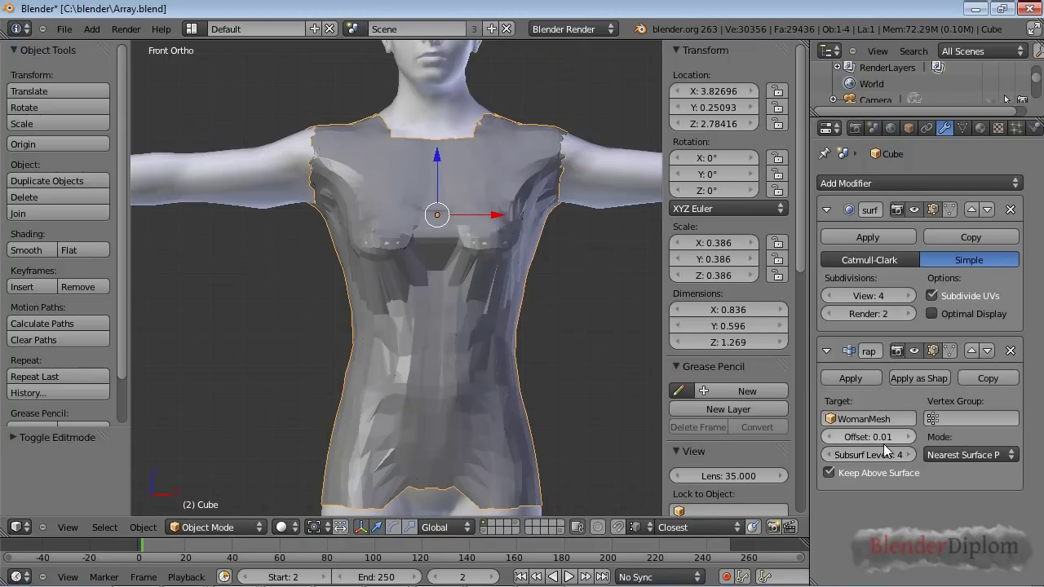
click(828, 455)
click(829, 455)
click(829, 455)
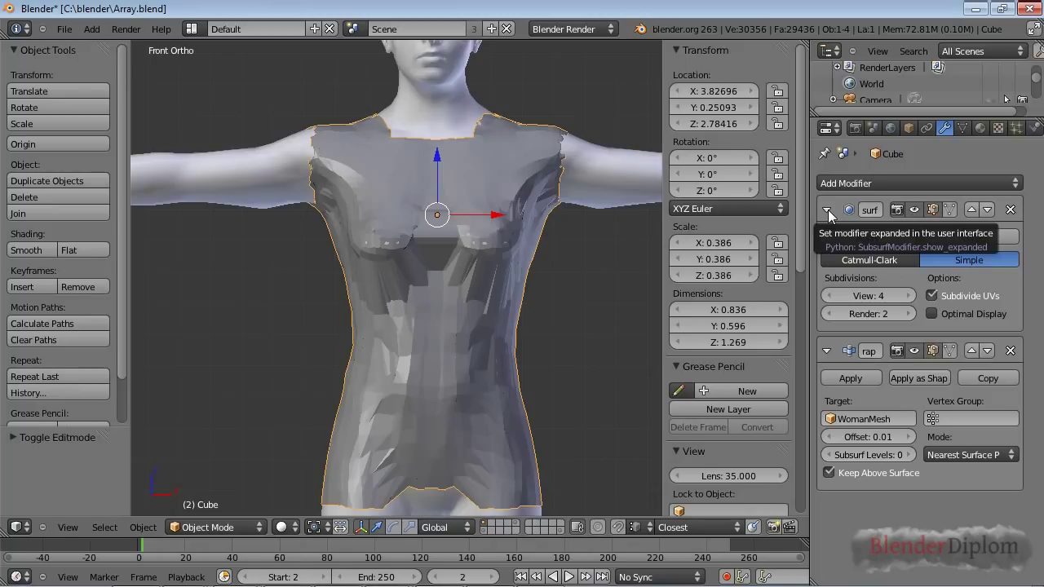
click(970, 455)
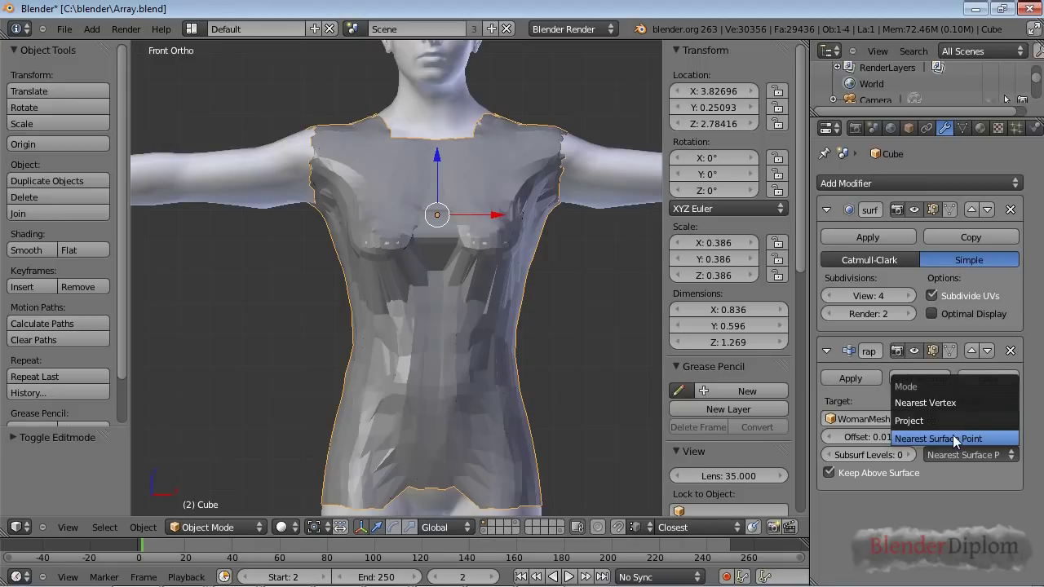
click(948, 401)
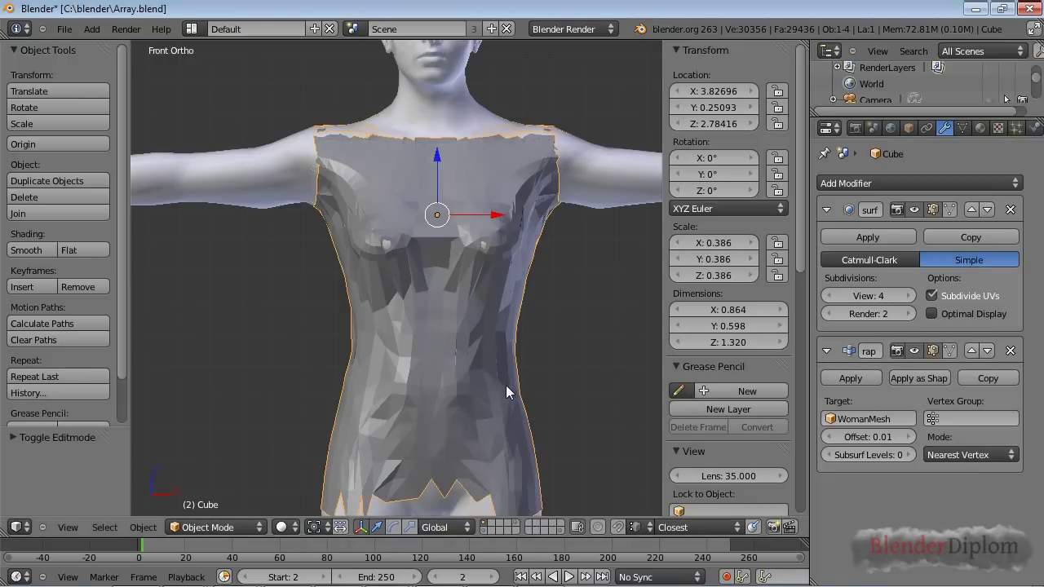
shift+middle_drag(506, 385, 502, 341)
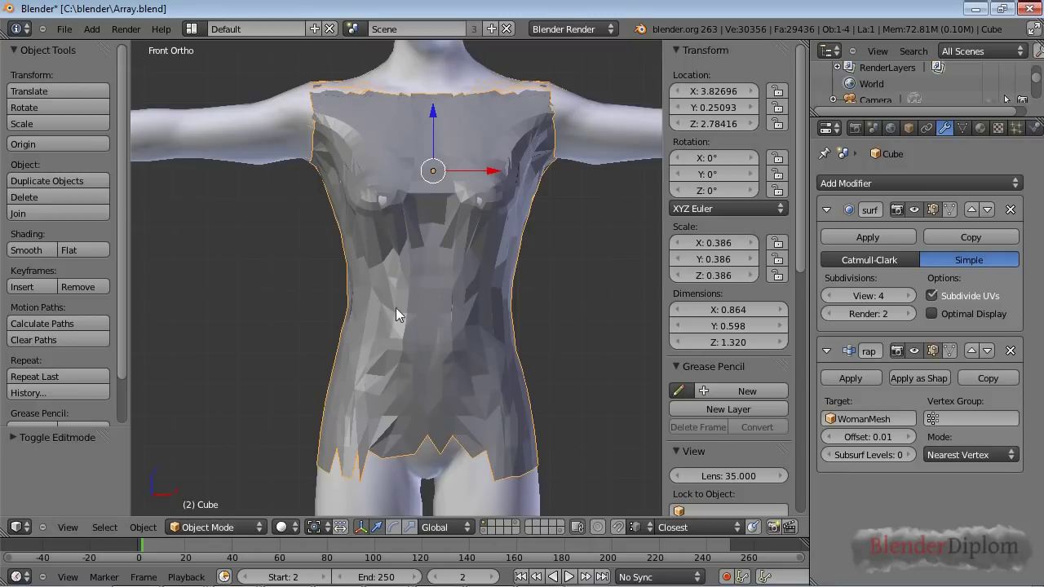
click(966, 455)
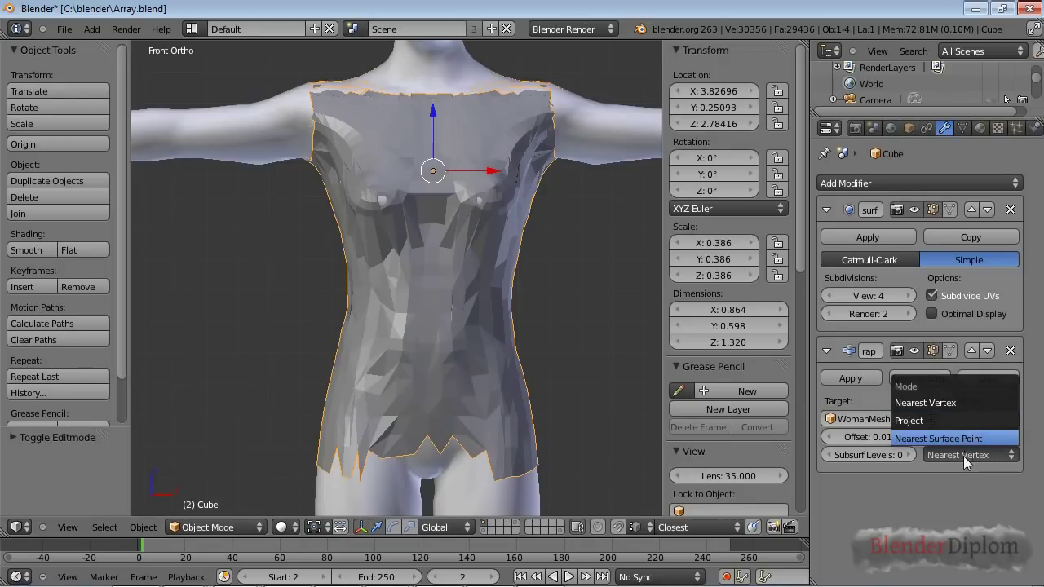
click(965, 457)
click(968, 456)
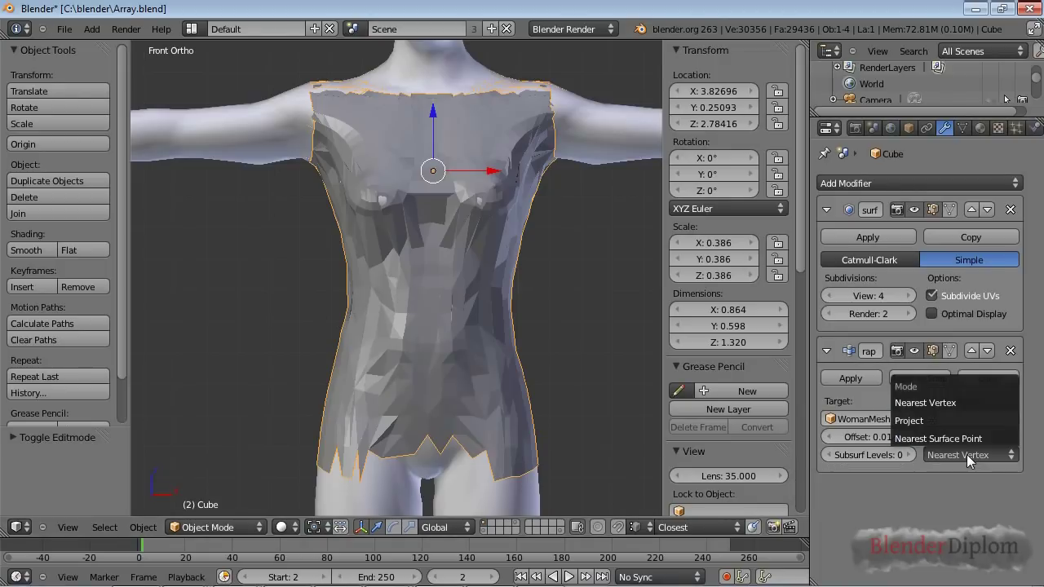
click(965, 439)
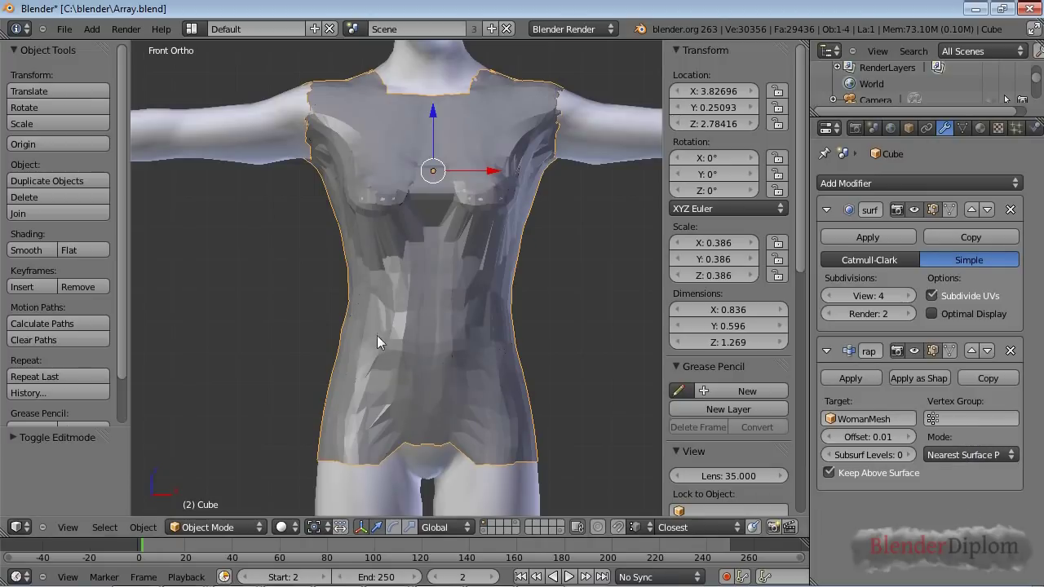
Add a Shrinkwrap modifier to the plane.
scroll(314, 324, down, 2)
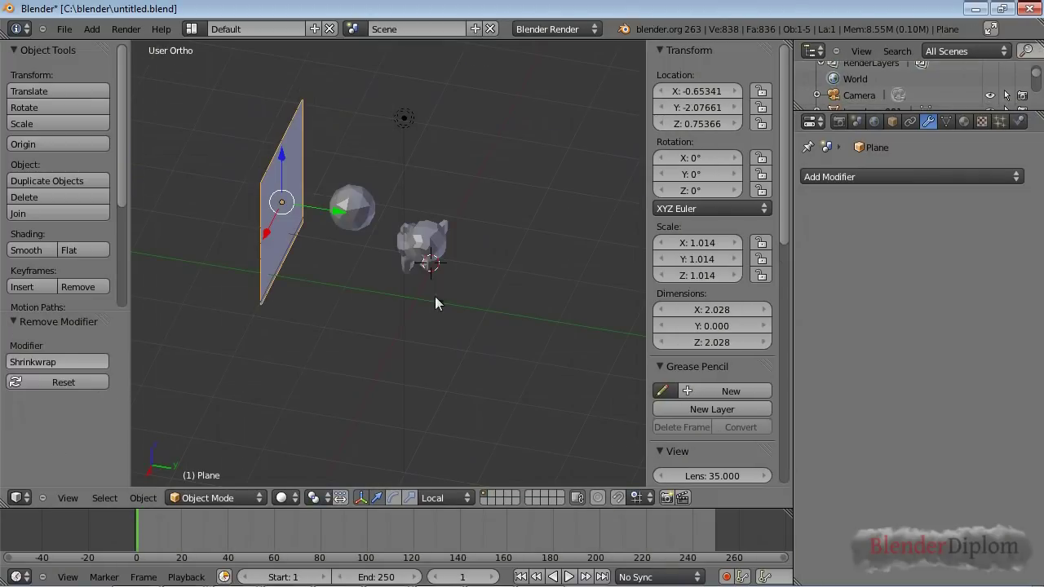
middle_drag(433, 294, 422, 260)
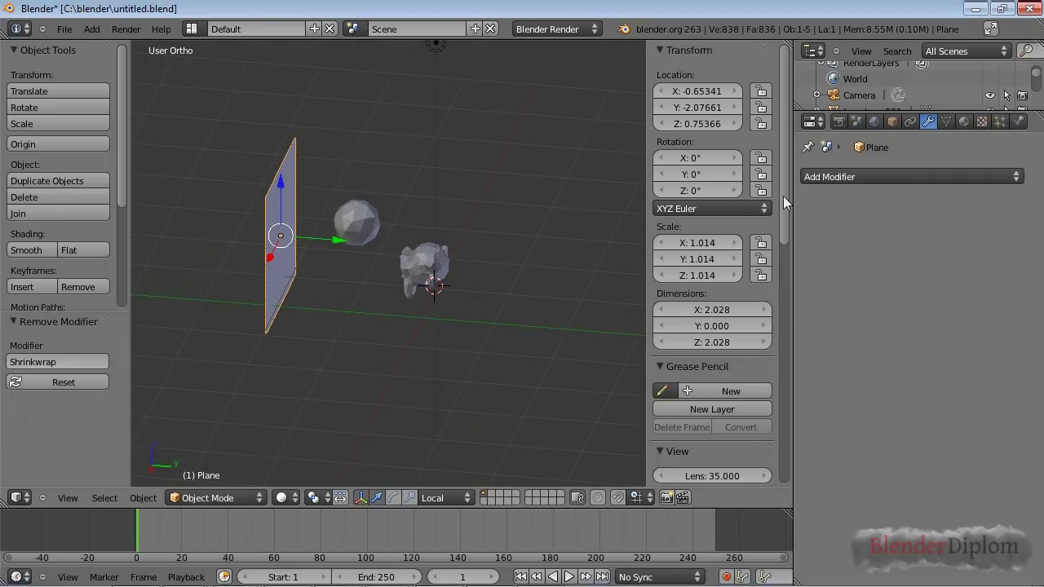
click(850, 177)
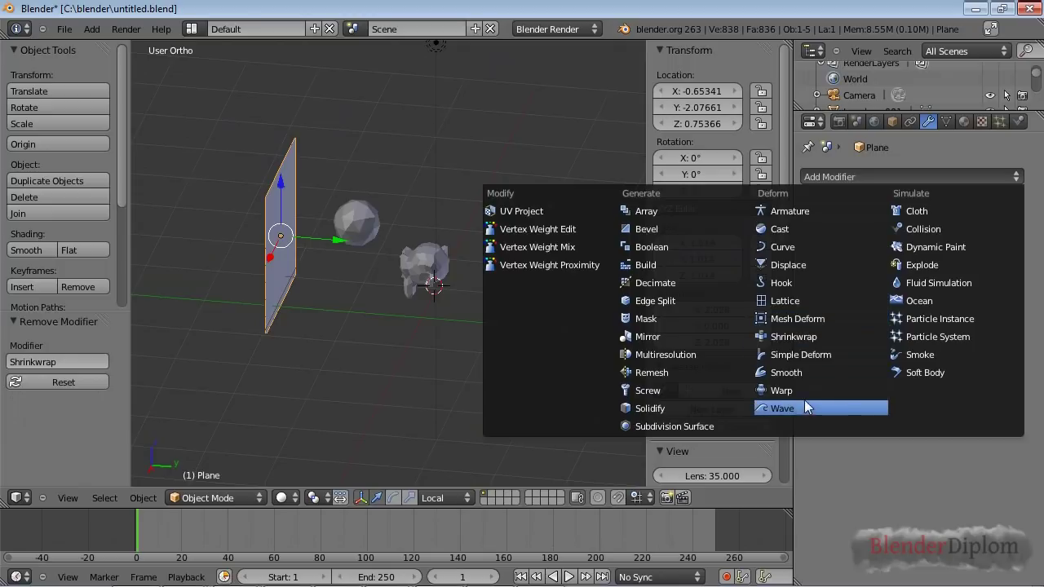
click(814, 338)
Set the Monkey as the plane's Shrinkwrap target.
key(Tab)
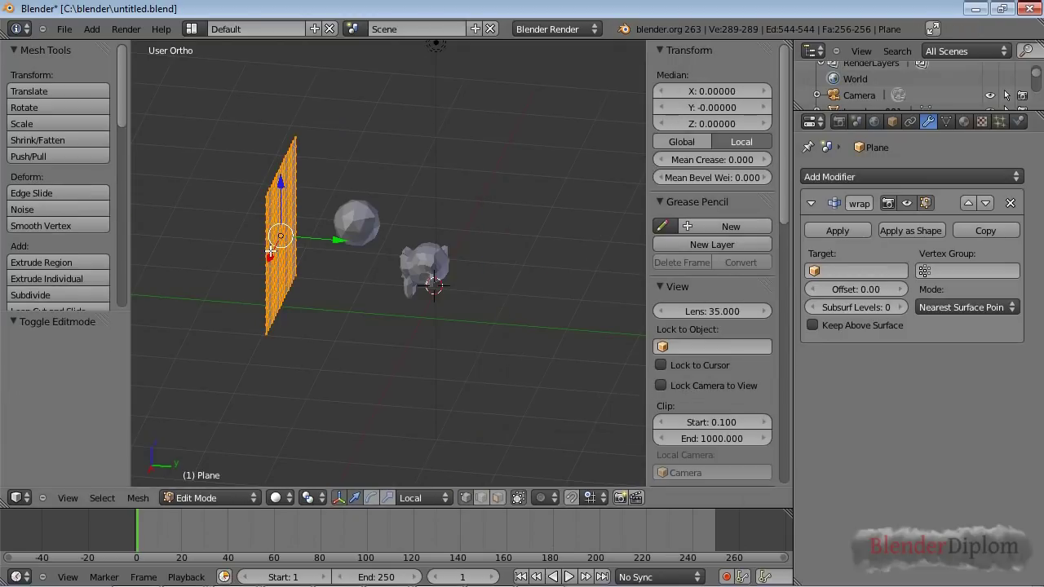
middle_drag(326, 310, 281, 312)
key(Tab)
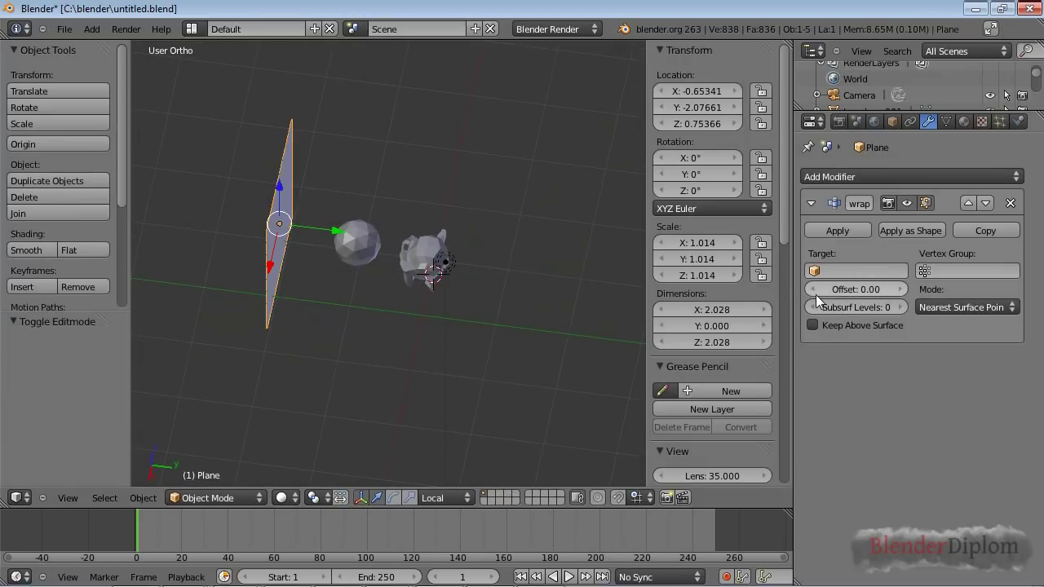
click(856, 271)
click(848, 311)
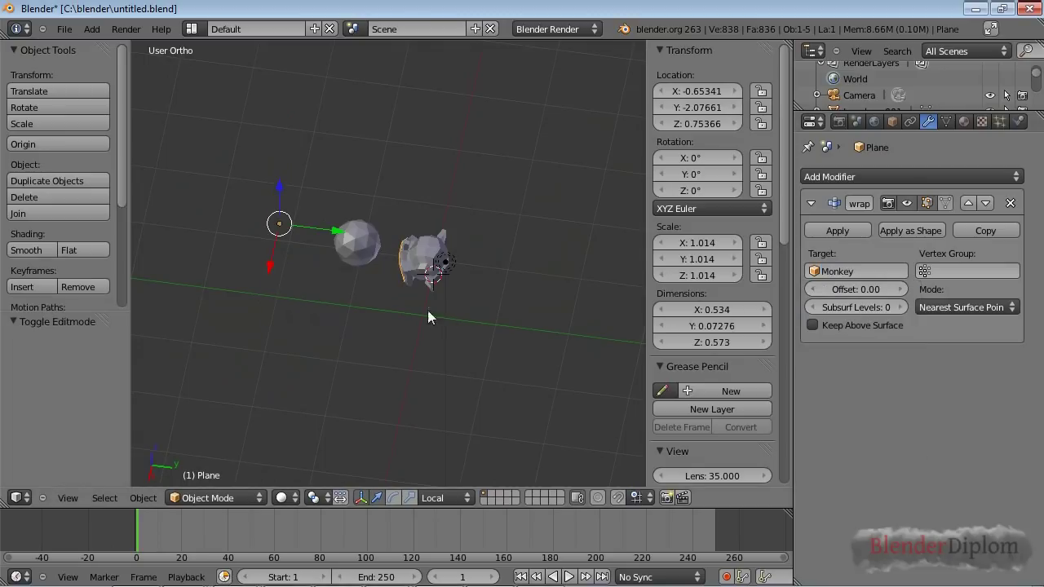
Orbit around the objects to check the plane shrunk onto the monkey's face.
middle_drag(427, 310, 566, 223)
scroll(412, 348, up, 6)
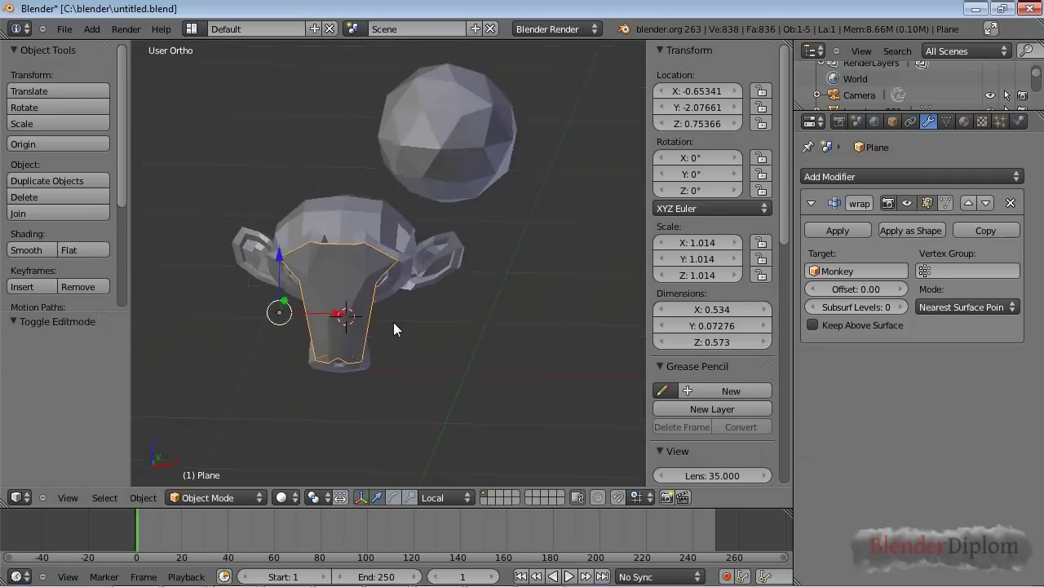
scroll(275, 256, down, 1)
scroll(349, 285, down, 1)
scroll(378, 330, down, 1)
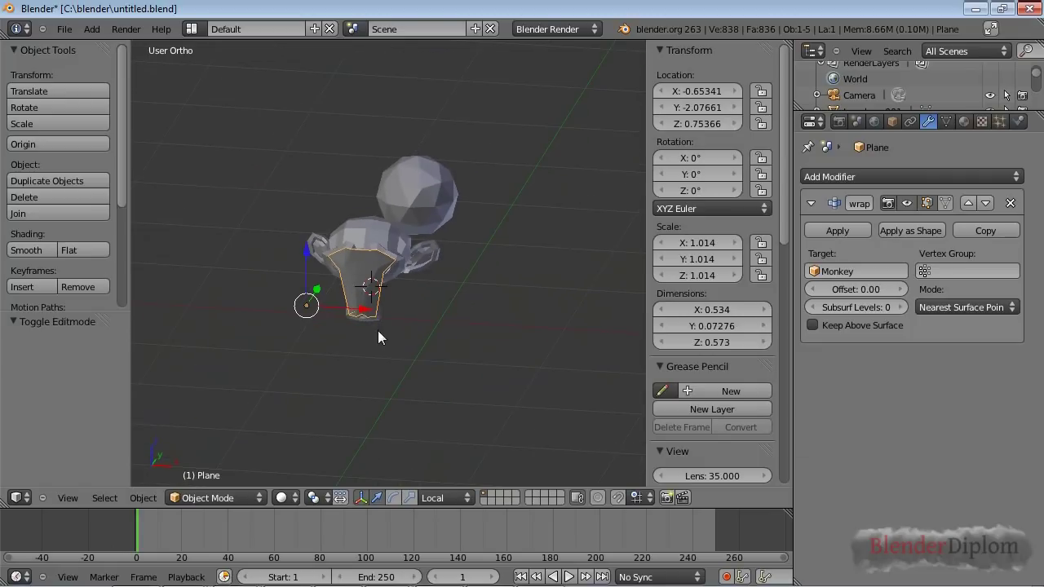
mouse_move(377, 330)
middle_down()
mouse_move(484, 319)
mouse_move(349, 280)
mouse_move(378, 321)
middle_up()
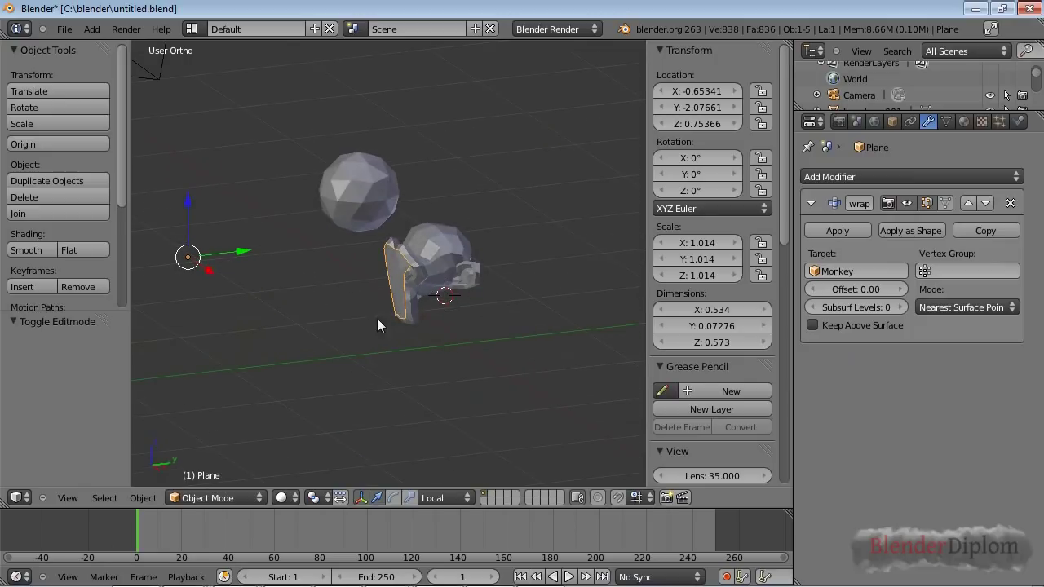
click(930, 306)
Switch the Shrinkwrap mode to Project and inspect the projected plane from front and angled views.
click(937, 274)
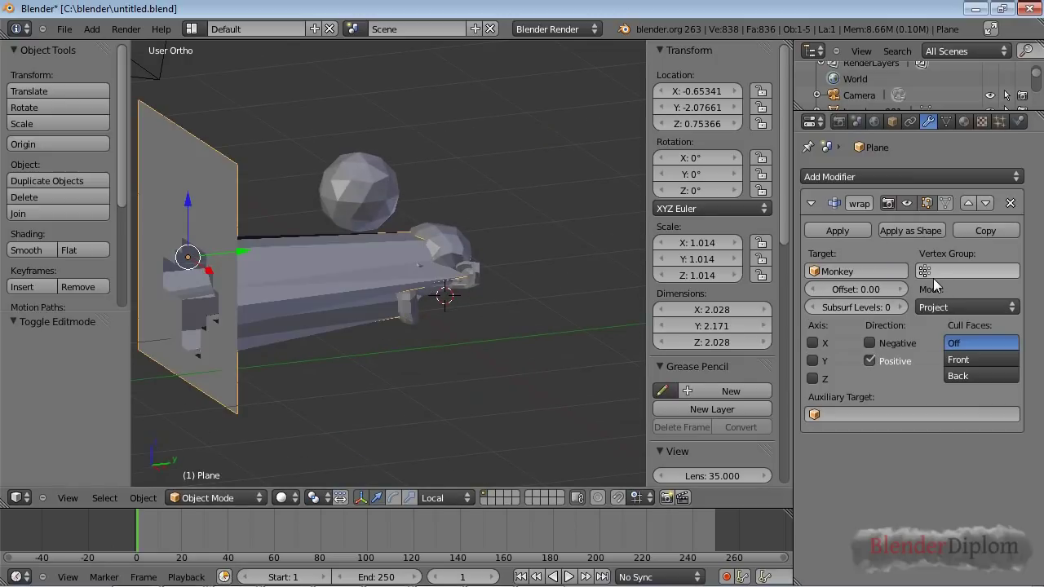
middle_drag(419, 290, 351, 318)
key(KP_1)
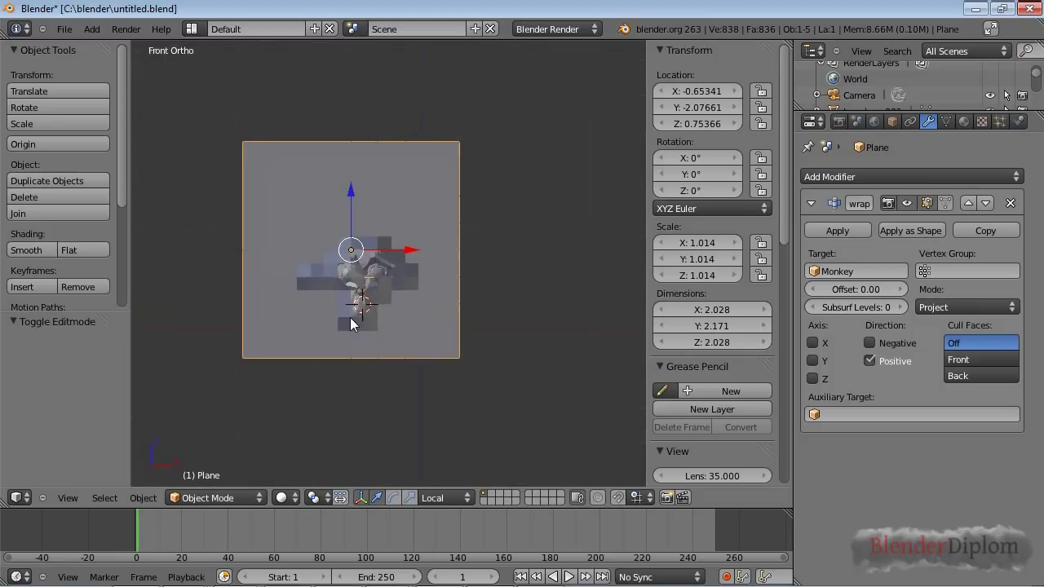
scroll(350, 325, up, 3)
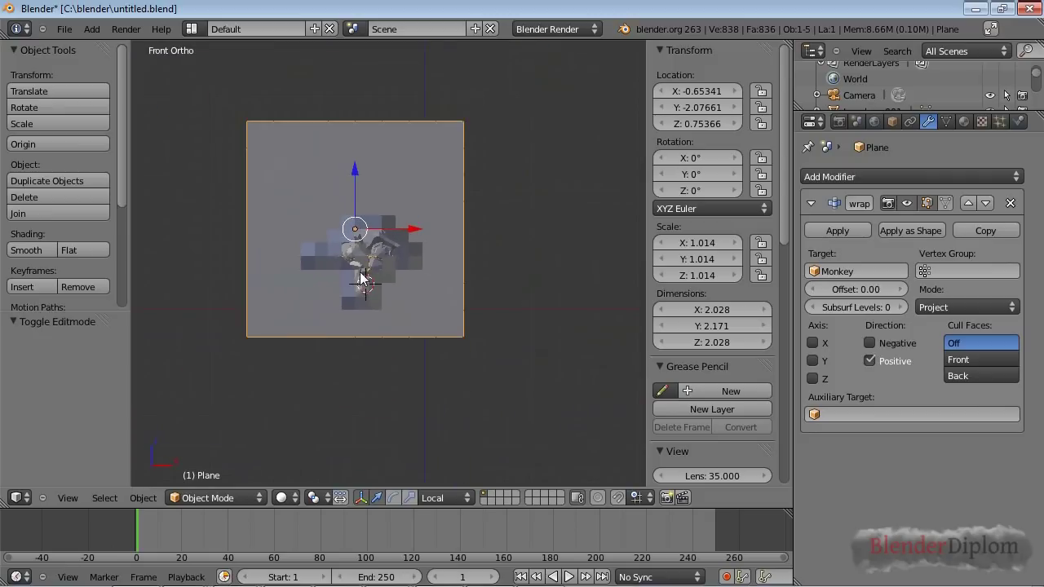
middle_drag(365, 289, 248, 294)
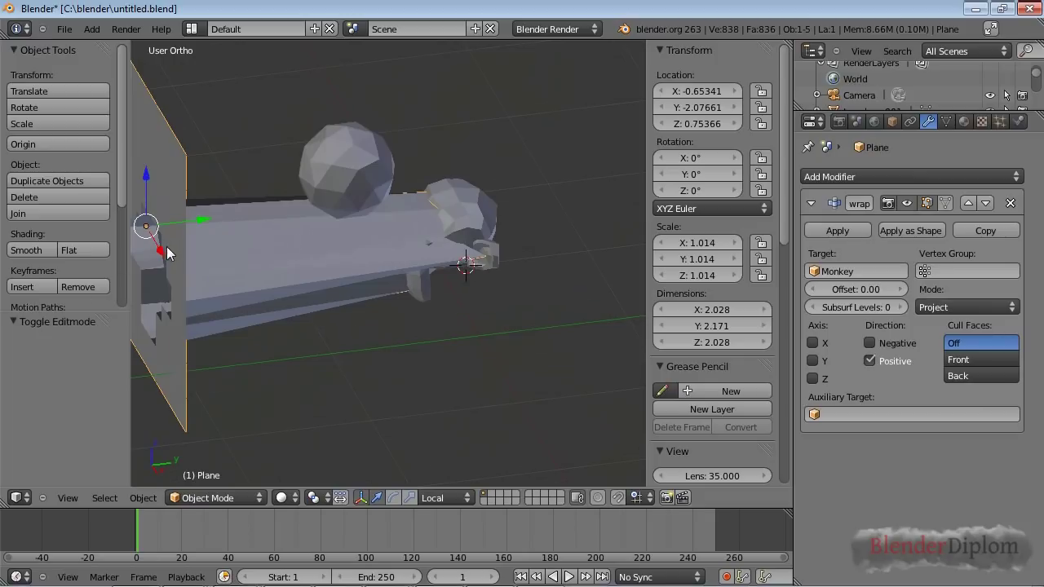
scroll(166, 246, down, 4)
middle_drag(166, 247, 264, 260)
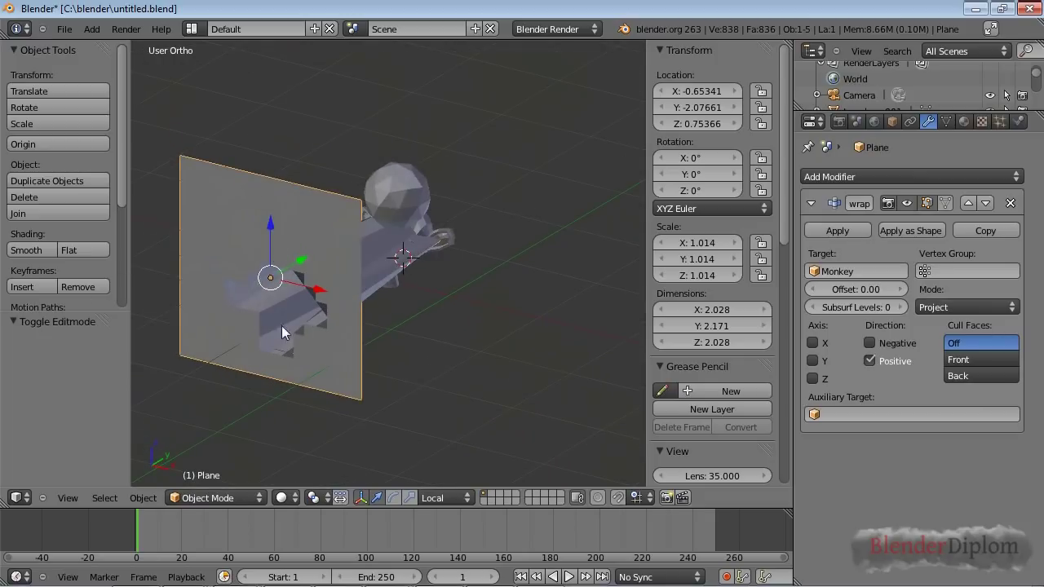
middle_drag(284, 319, 167, 281)
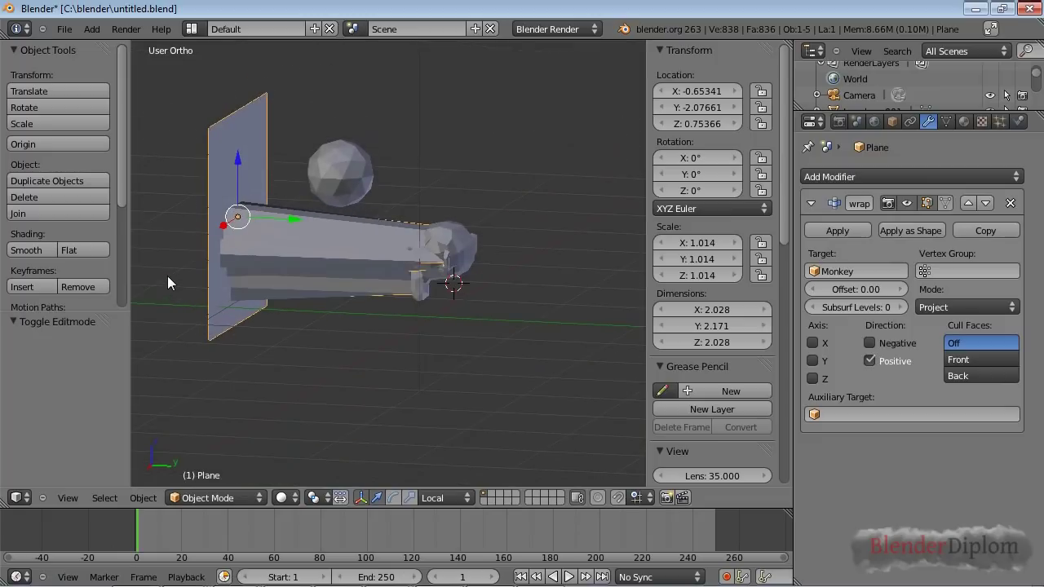
middle_drag(355, 265, 278, 294)
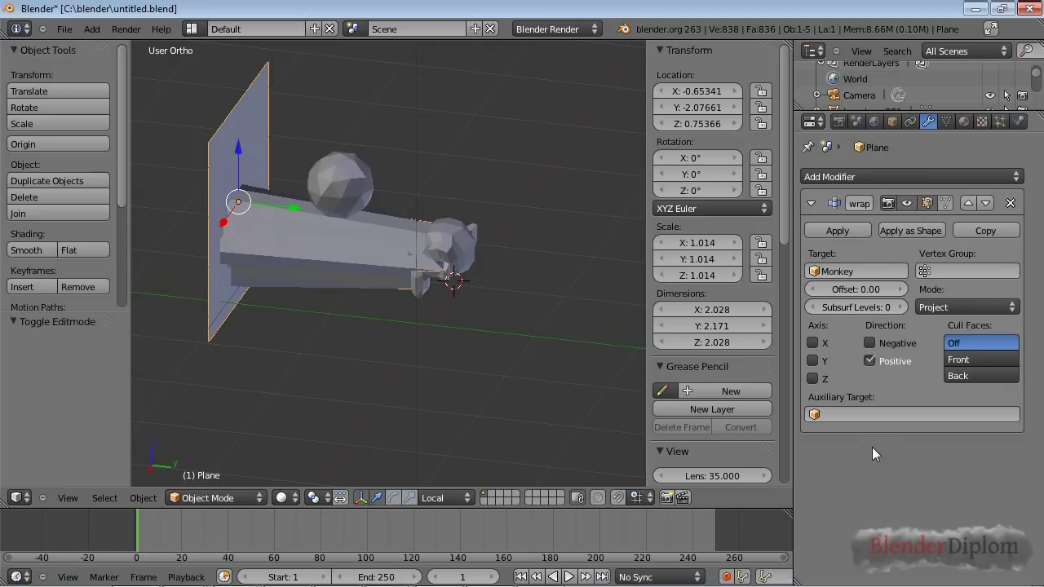
Set Icosphere.001 as the Shrinkwrap auxiliary target.
click(848, 414)
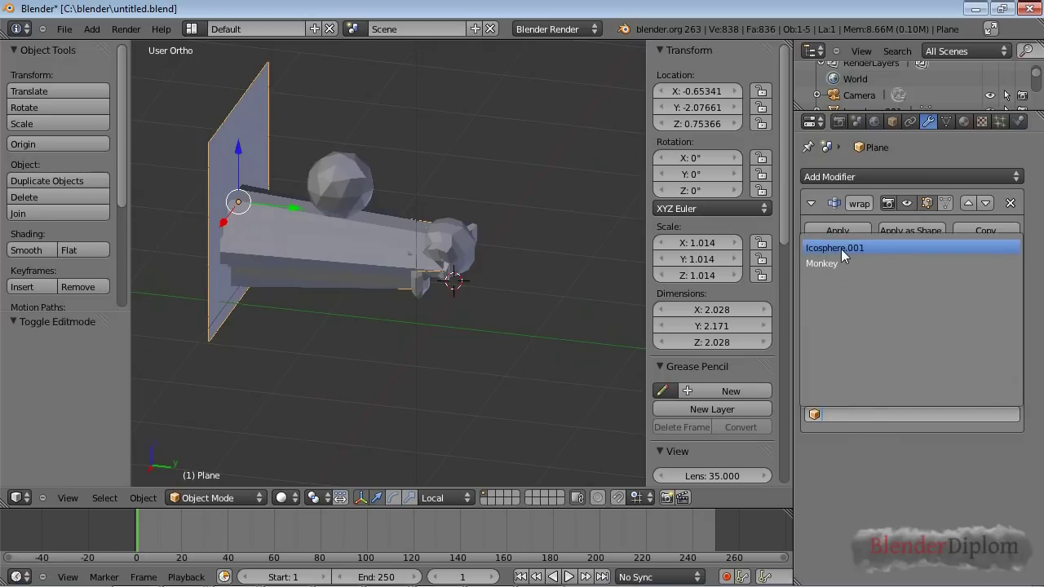
click(841, 248)
middle_drag(385, 158, 482, 234)
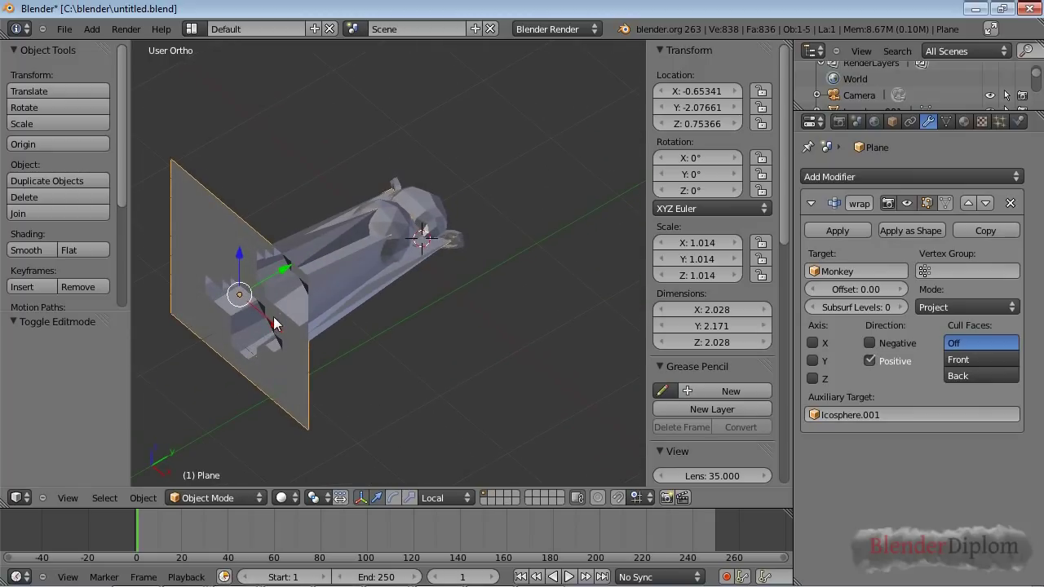
Move the plane to X -0.47621, Z 0.96852 and orbit to inspect the projection.
drag(273, 316, 282, 275)
middle_drag(281, 275, 276, 302)
drag(276, 302, 441, 269)
middle_drag(441, 269, 481, 310)
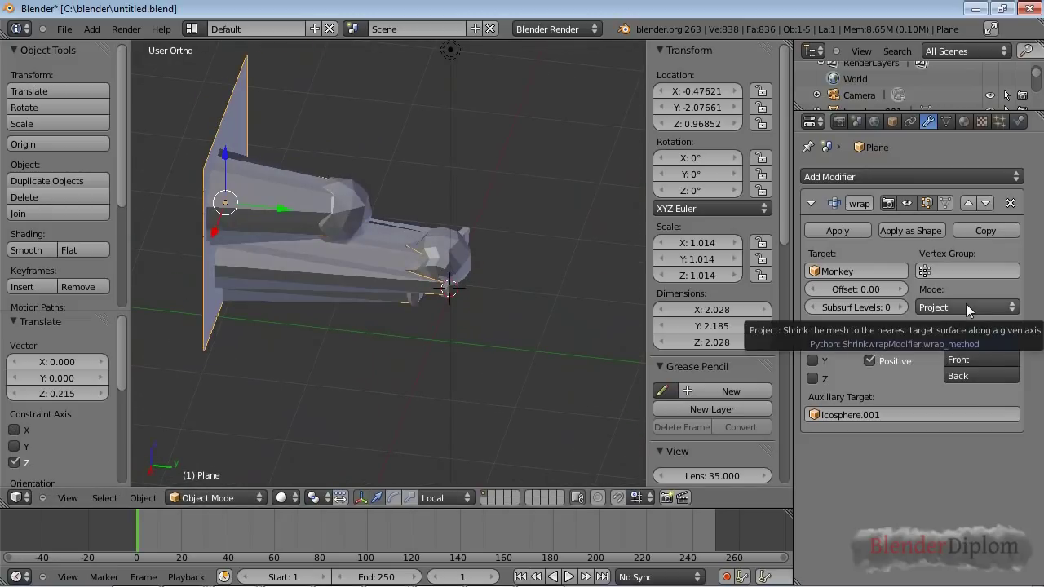
middle_drag(401, 298, 381, 313)
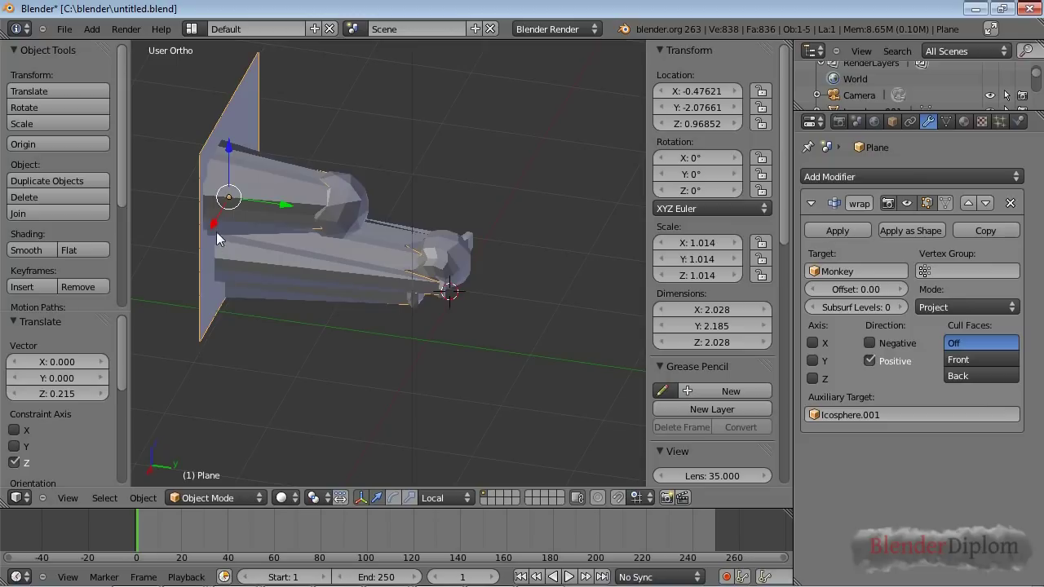
middle_drag(197, 172, 201, 204)
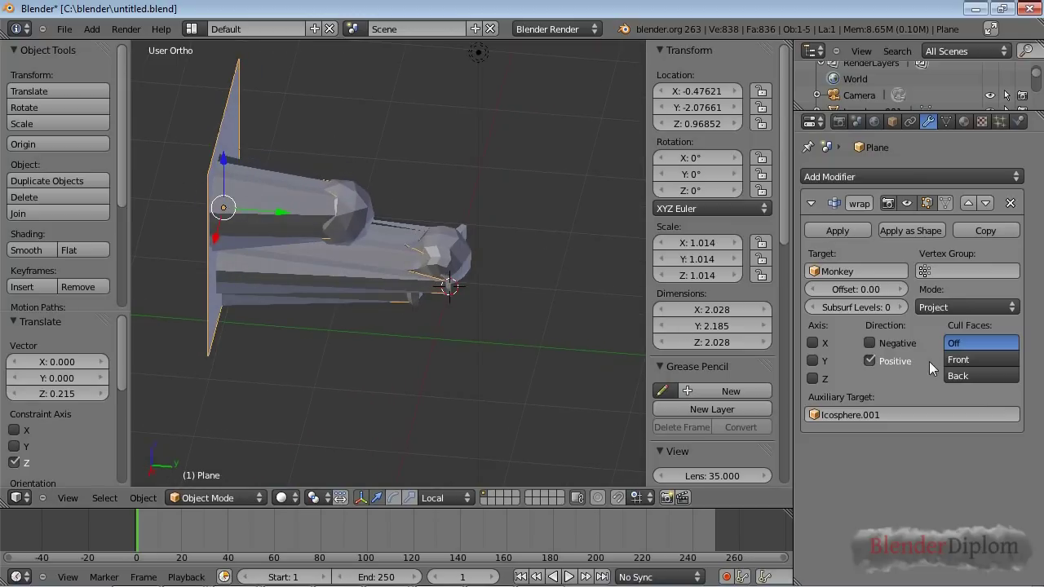
Project only in the Negative direction and slide the plane along Y past the sphere.
click(881, 343)
click(872, 360)
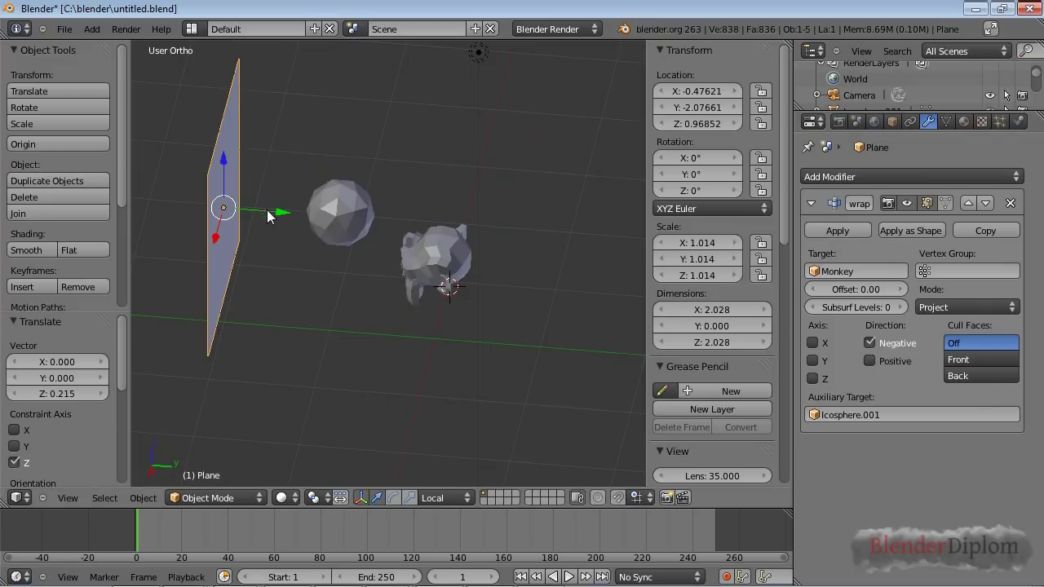
drag(267, 209, 611, 317)
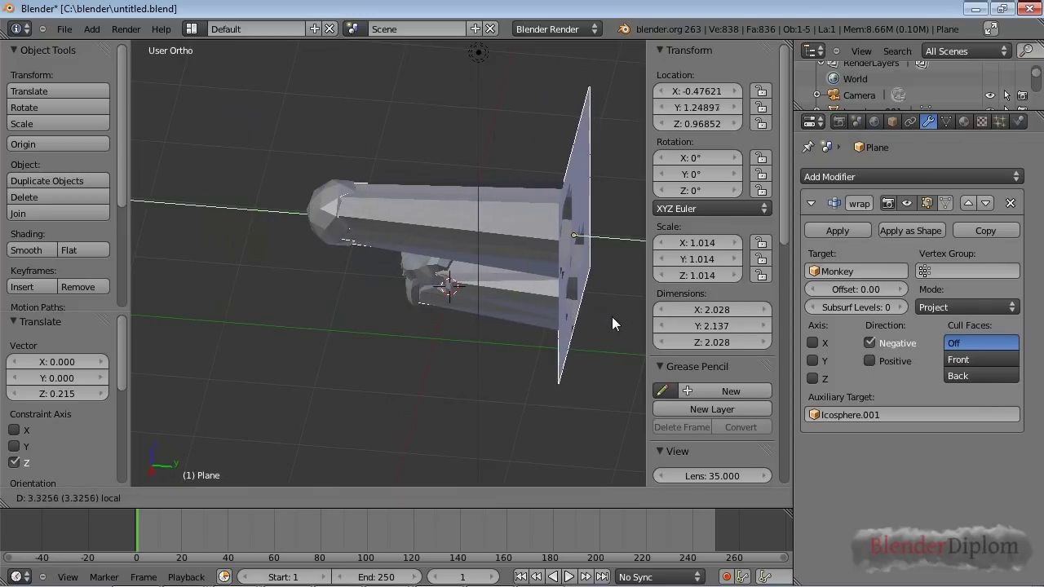
click(611, 317)
shift+middle_drag(534, 321, 514, 326)
scroll(515, 325, down, 1)
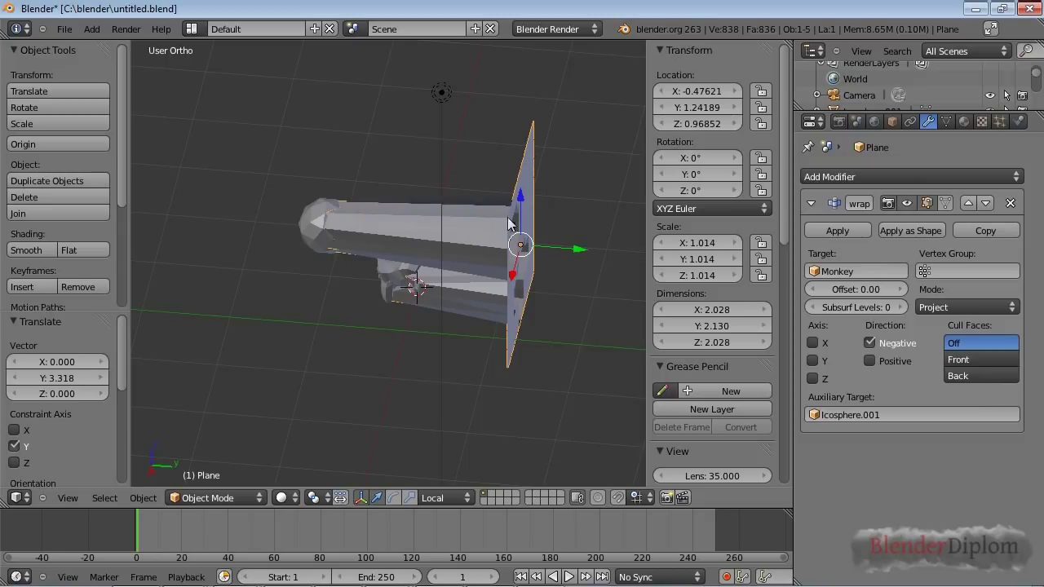
Enable Positive as well and reposition the plane to Y -2.51941 beside the sphere.
drag(556, 244, 236, 268)
click(870, 360)
middle_drag(519, 325, 757, 349)
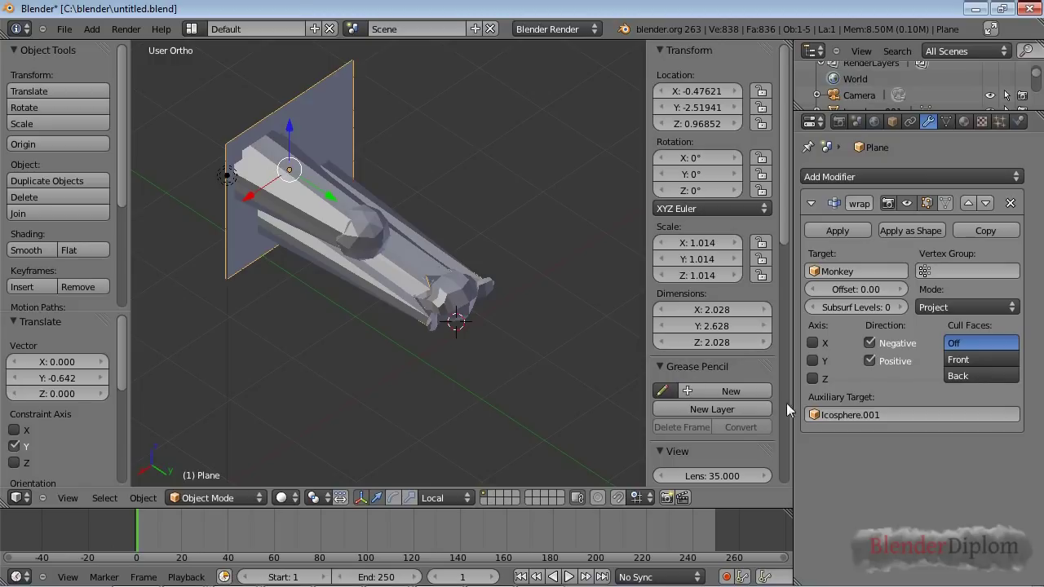
Restrict projection to the X and Y axes and inspect the bend from above.
click(813, 344)
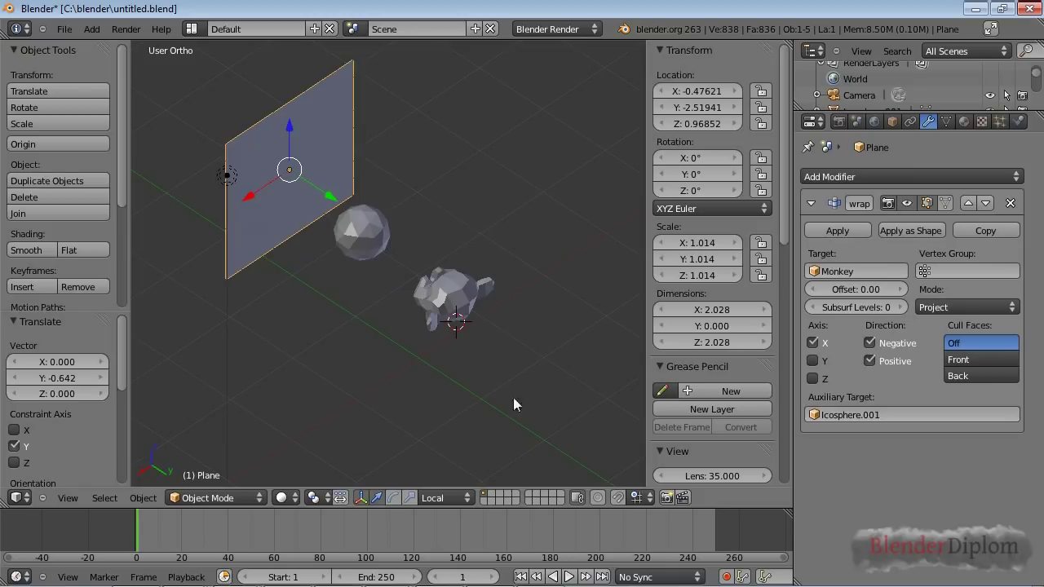
click(813, 361)
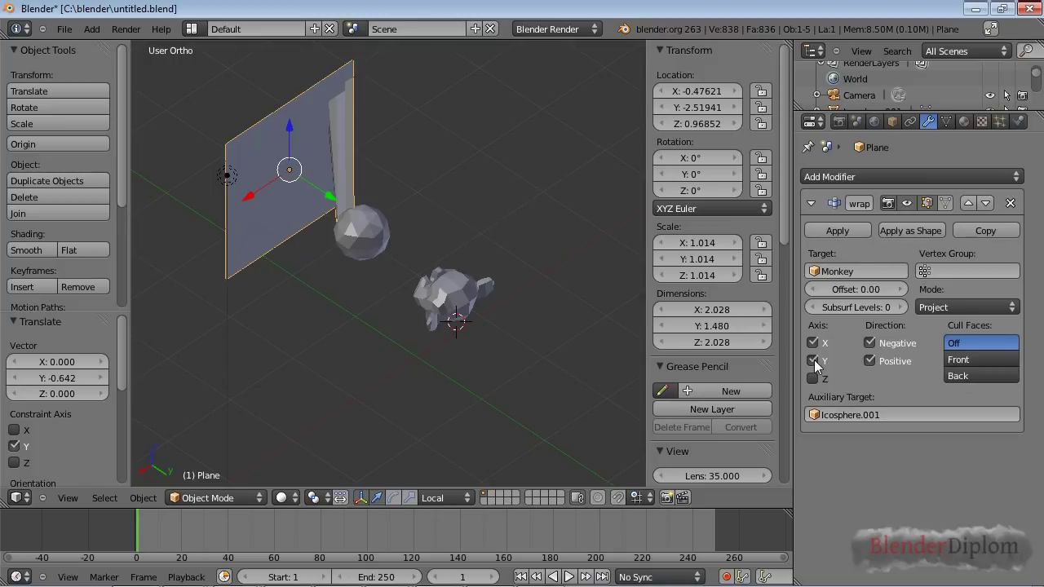
middle_drag(438, 308, 366, 237)
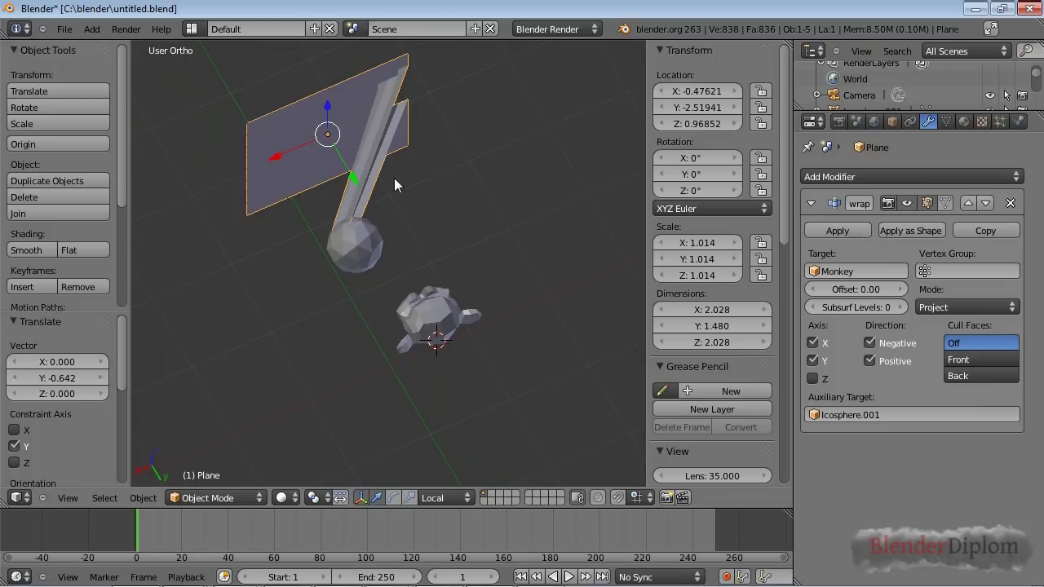
key(KP_7)
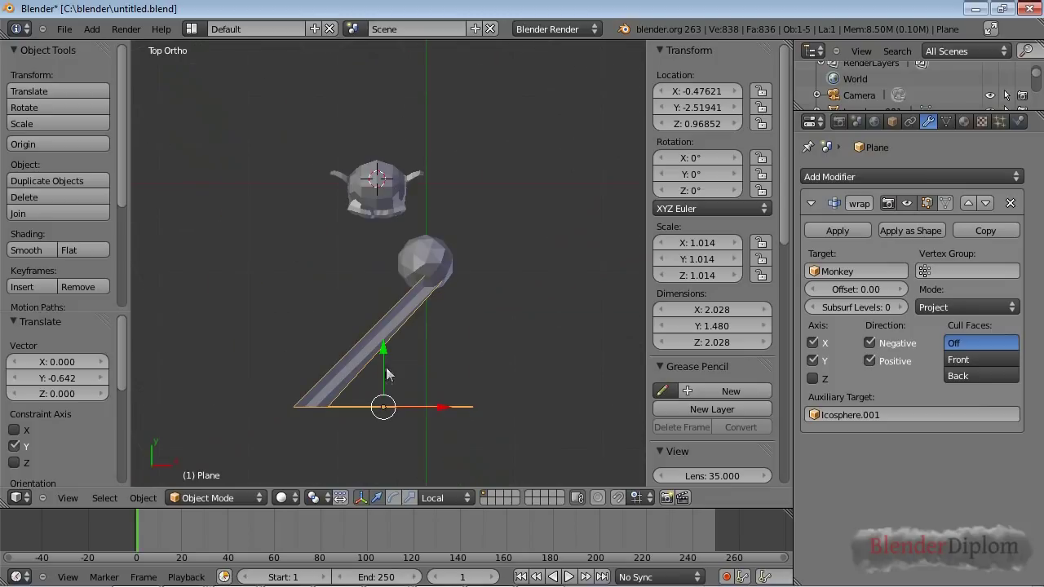
middle_drag(386, 361, 232, 355)
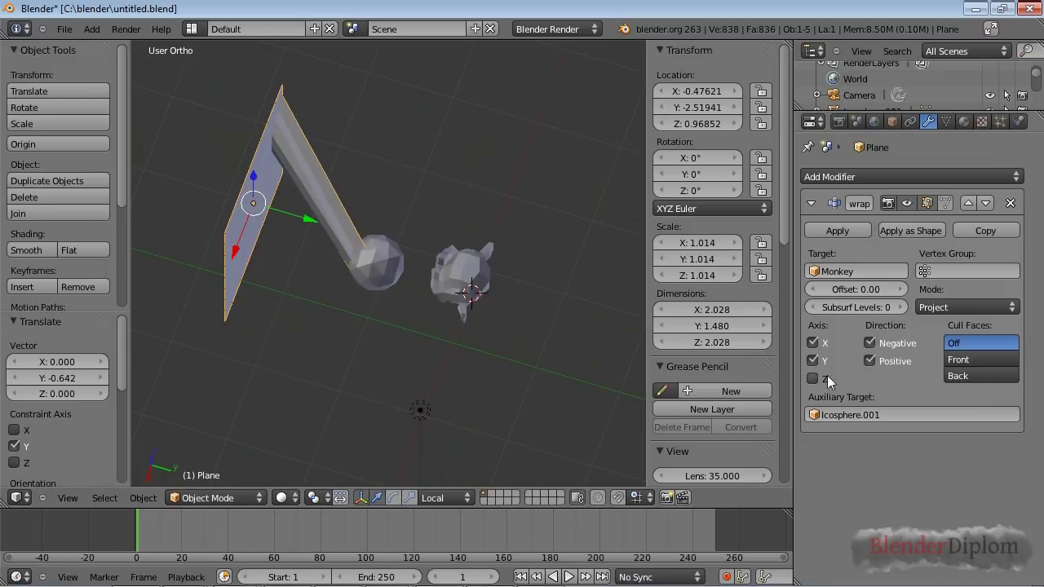
Add the Z axis to the projection and check it from top and side views.
click(825, 377)
middle_drag(490, 337, 388, 339)
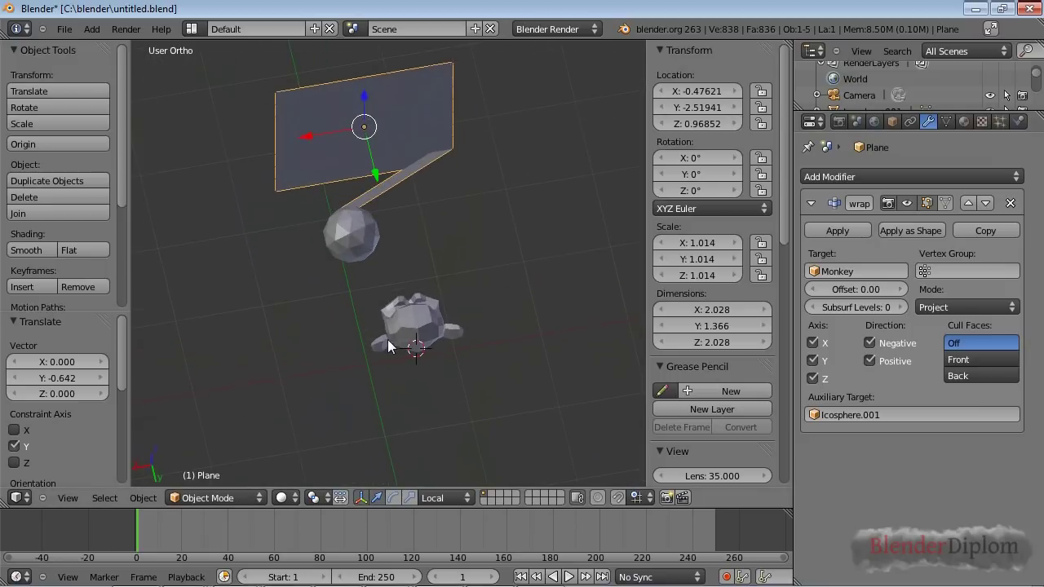
middle_drag(423, 227, 282, 389)
key(KP_3)
key(KP_7)
key(KP_2)
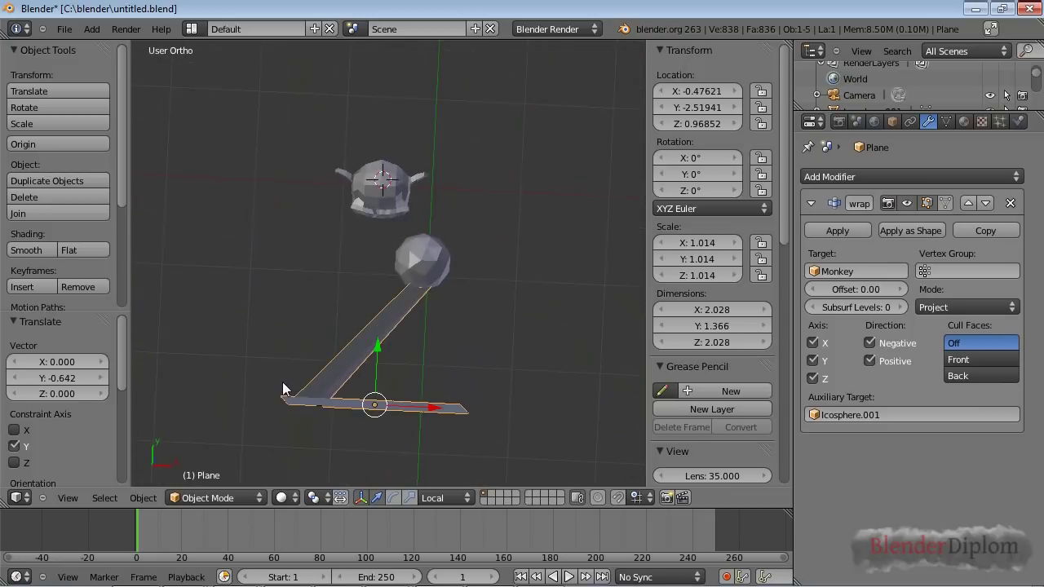
key(KP_3)
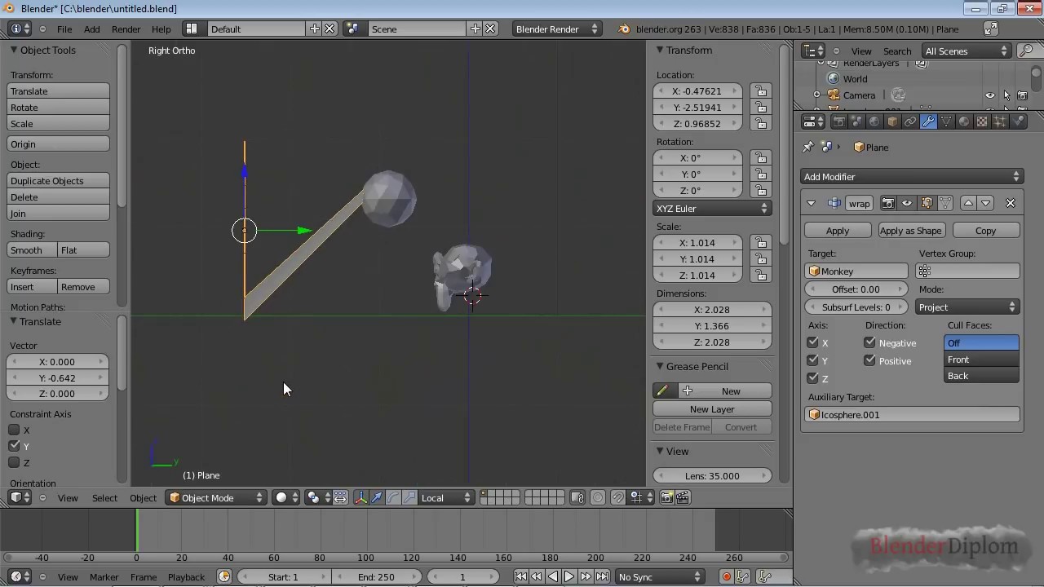
middle_drag(396, 291, 380, 318)
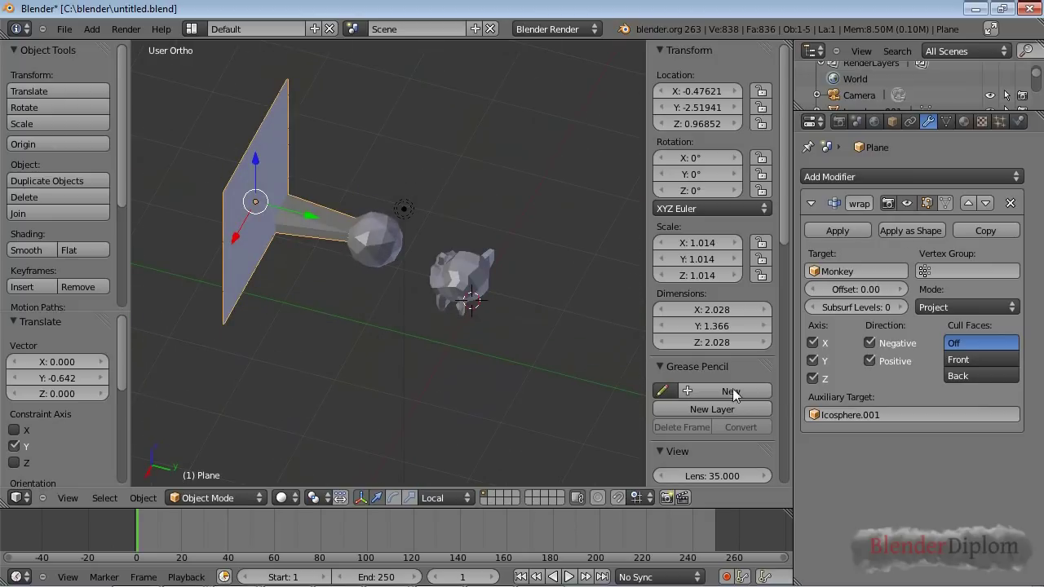
Untick the X, Y and Z projection axes.
click(812, 343)
click(812, 360)
click(813, 379)
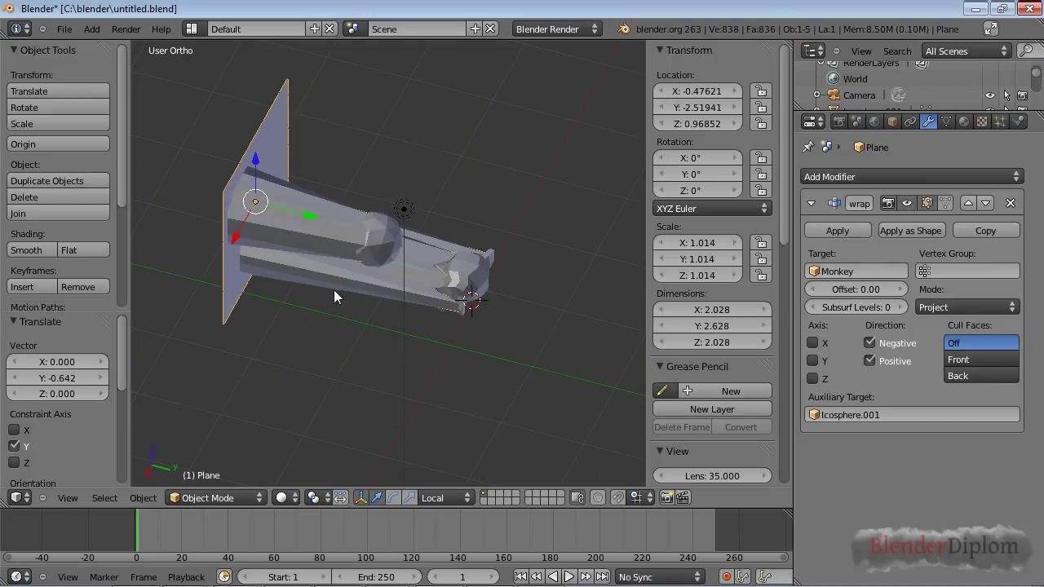
middle_drag(334, 289, 332, 264)
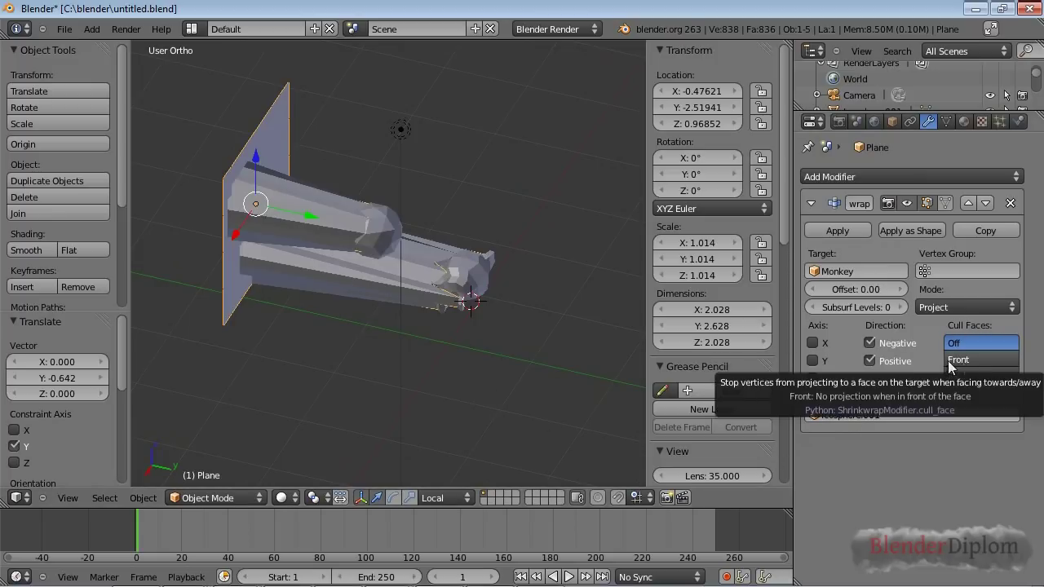
Switch Cull Faces to Front, then to Back, orbiting to compare the projection.
middle_drag(330, 277, 382, 310)
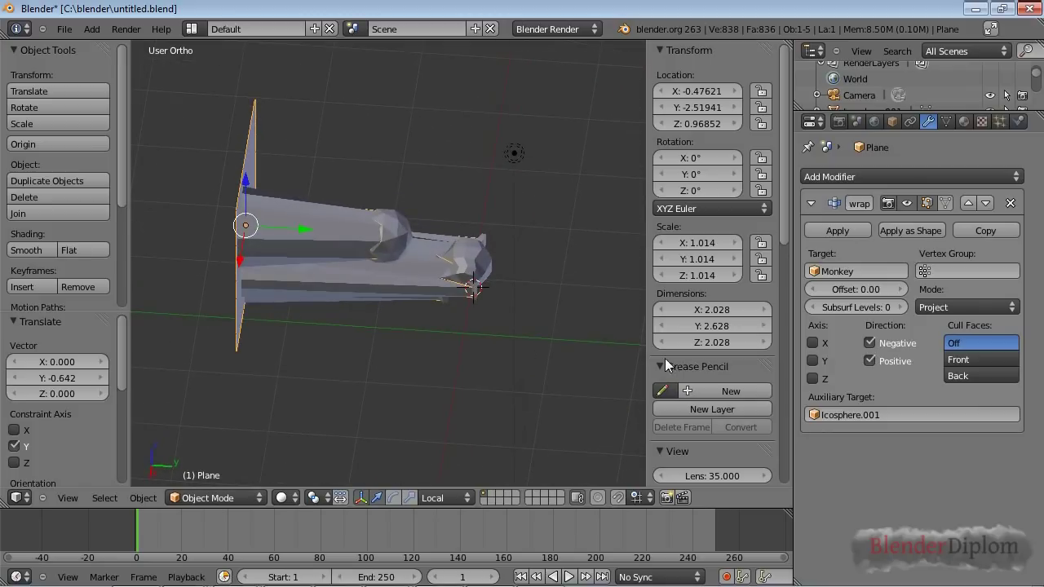
middle_drag(619, 399, 524, 395)
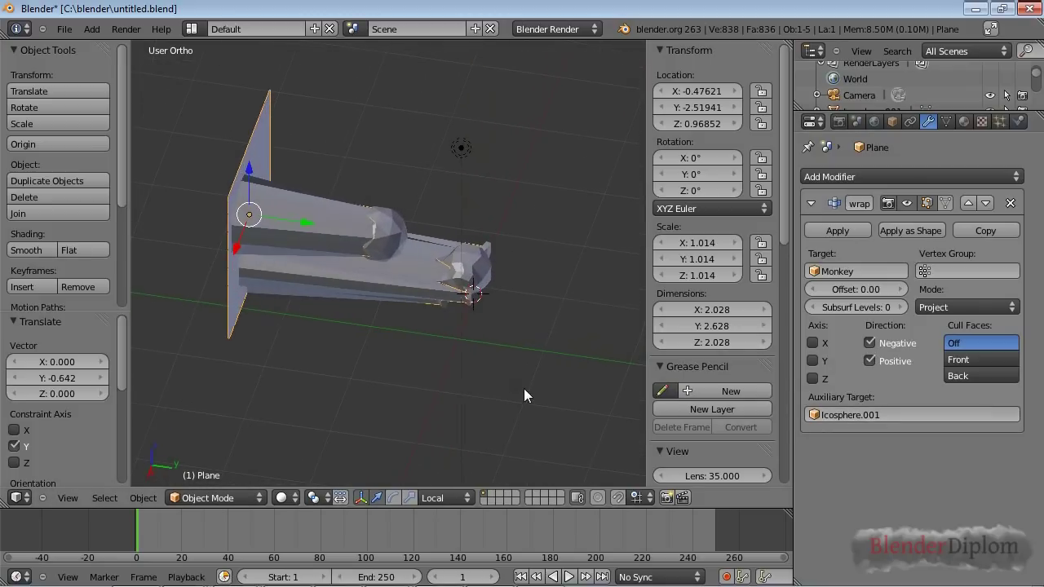
click(990, 362)
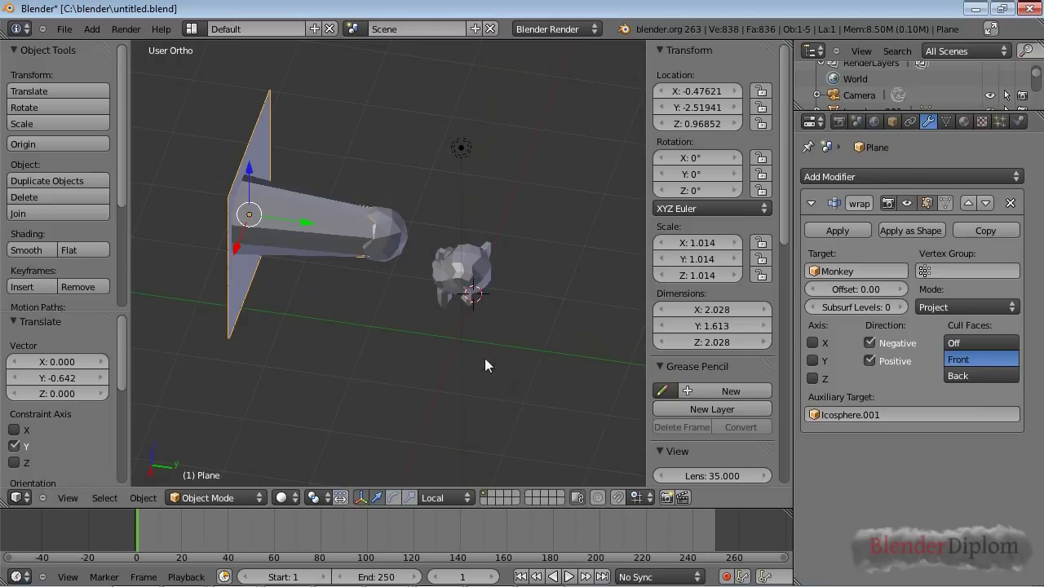
middle_drag(403, 243, 442, 304)
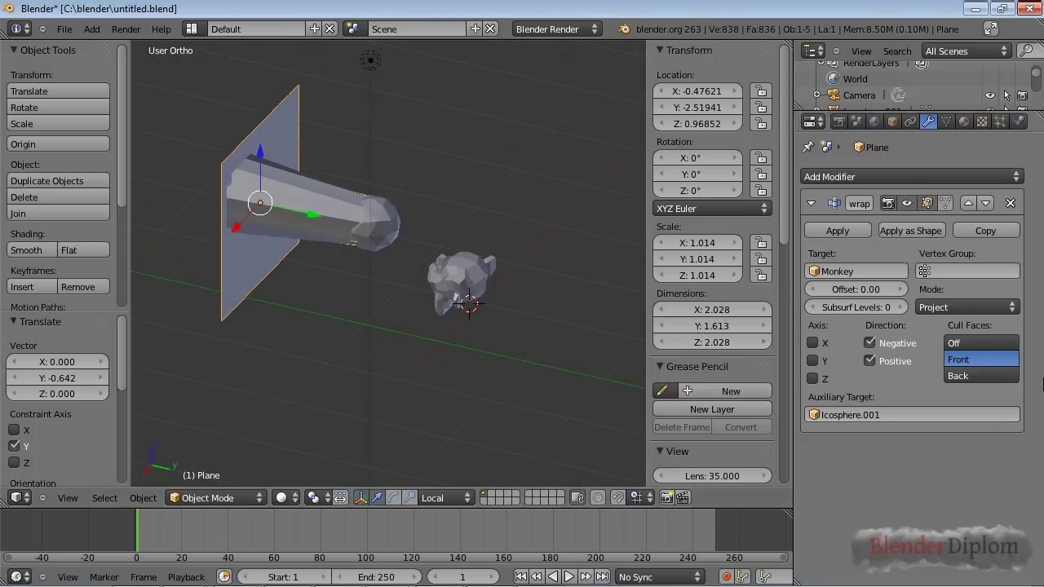
click(992, 375)
middle_drag(539, 290, 487, 346)
Move the plane along Y to the mesh's other side and retest Front, then Back culling.
scroll(487, 345, up, 1)
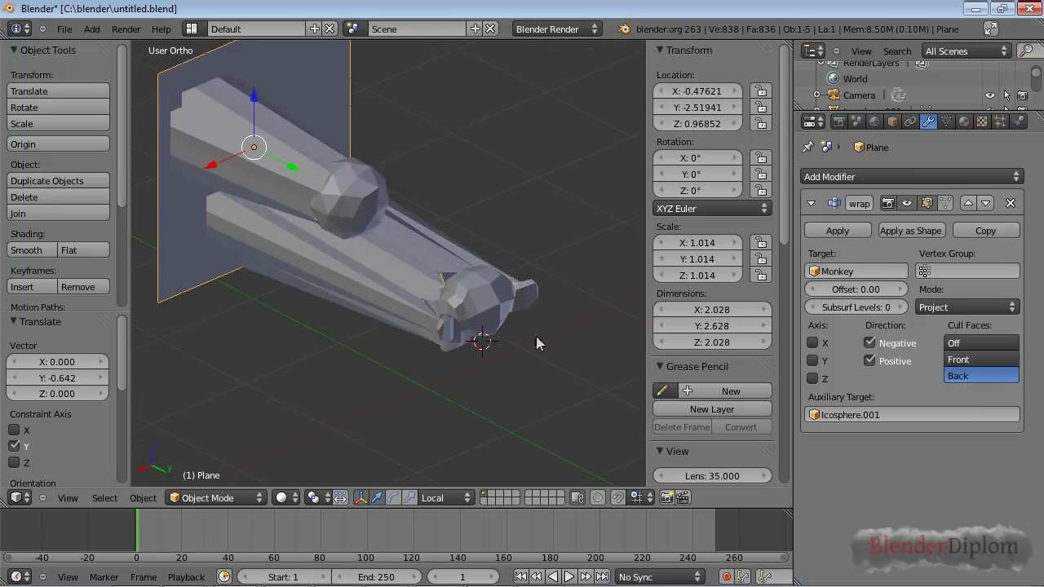
middle_drag(539, 349, 620, 359)
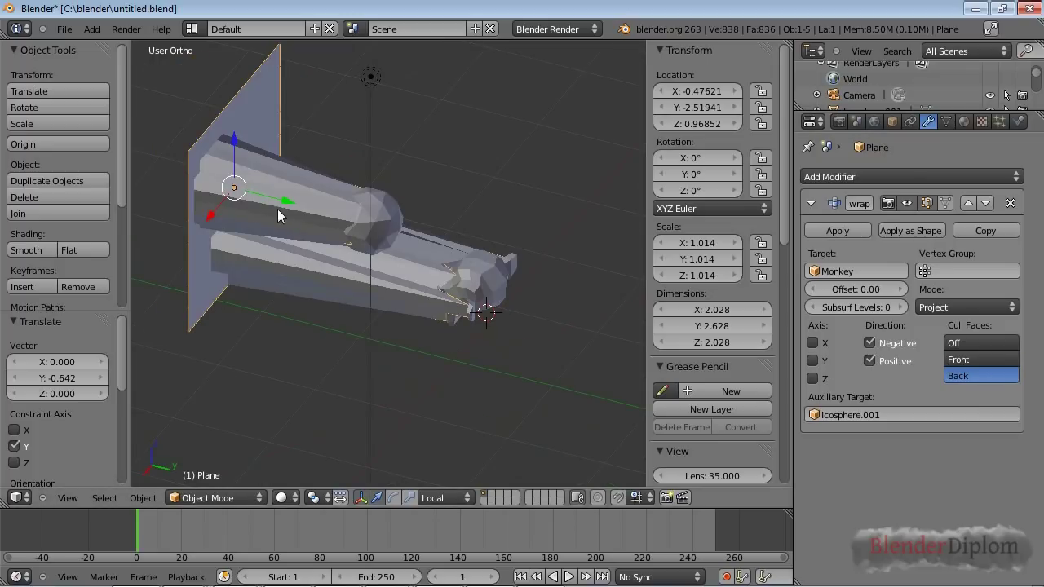
drag(278, 208, 620, 326)
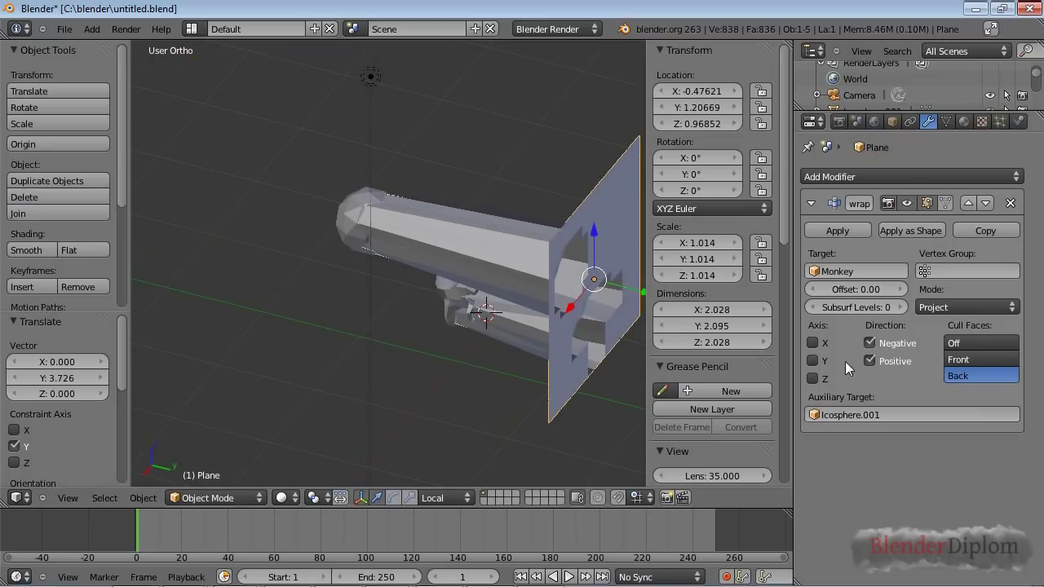
click(970, 359)
click(970, 375)
scroll(516, 338, down, 3)
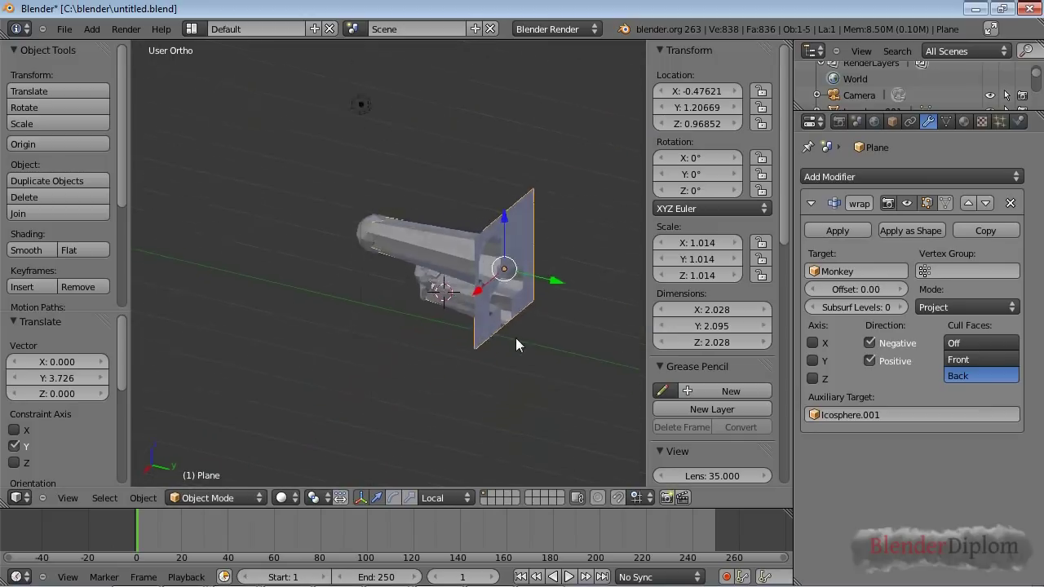
Slide the plane along Y to -3.17 so its projection spans the icosphere and monkey.
drag(558, 279, 356, 226)
middle_drag(356, 226, 329, 312)
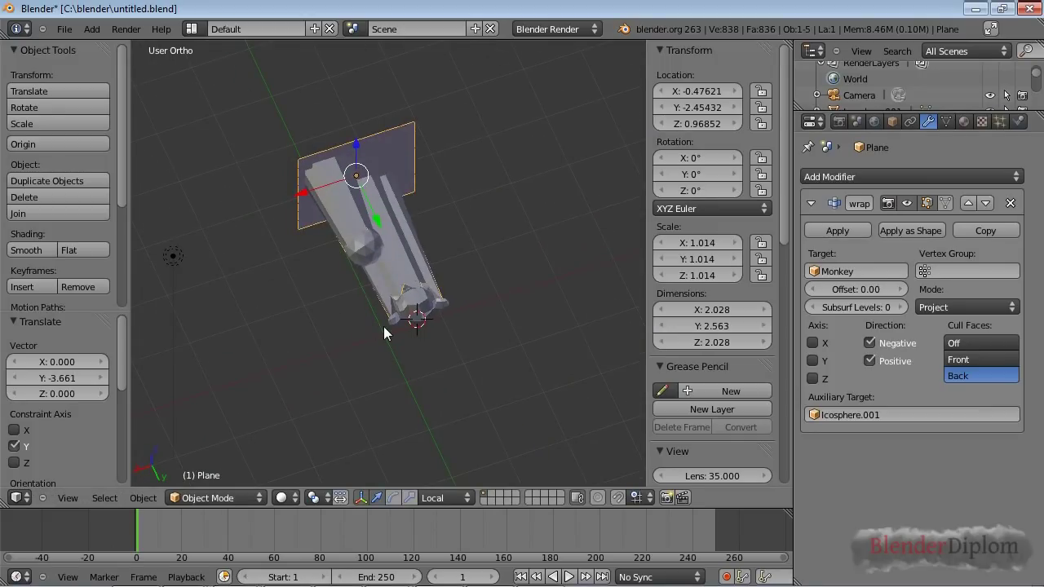
middle_drag(414, 369, 419, 322)
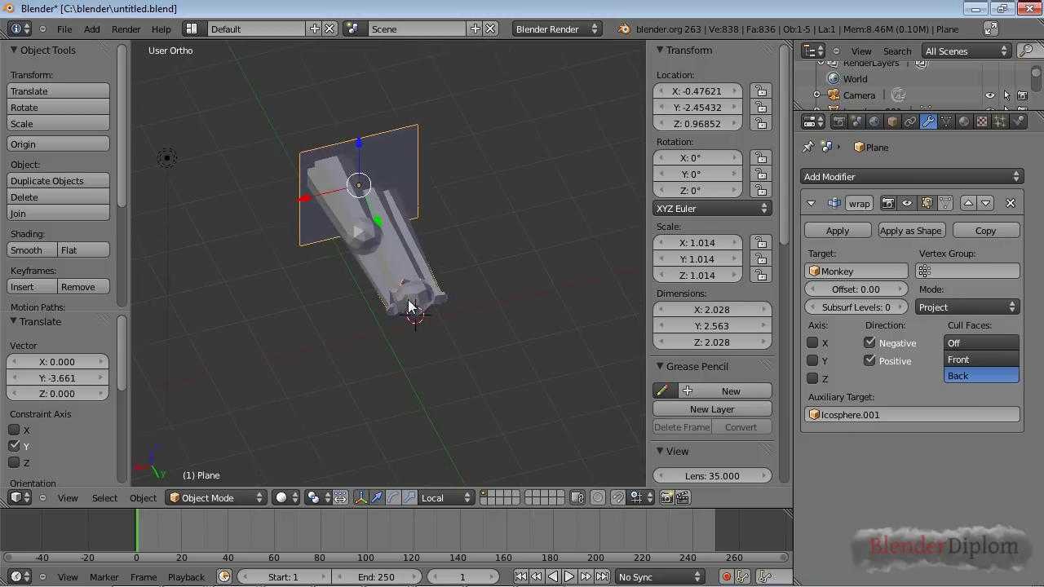
drag(368, 208, 273, 223)
middle_drag(273, 223, 408, 338)
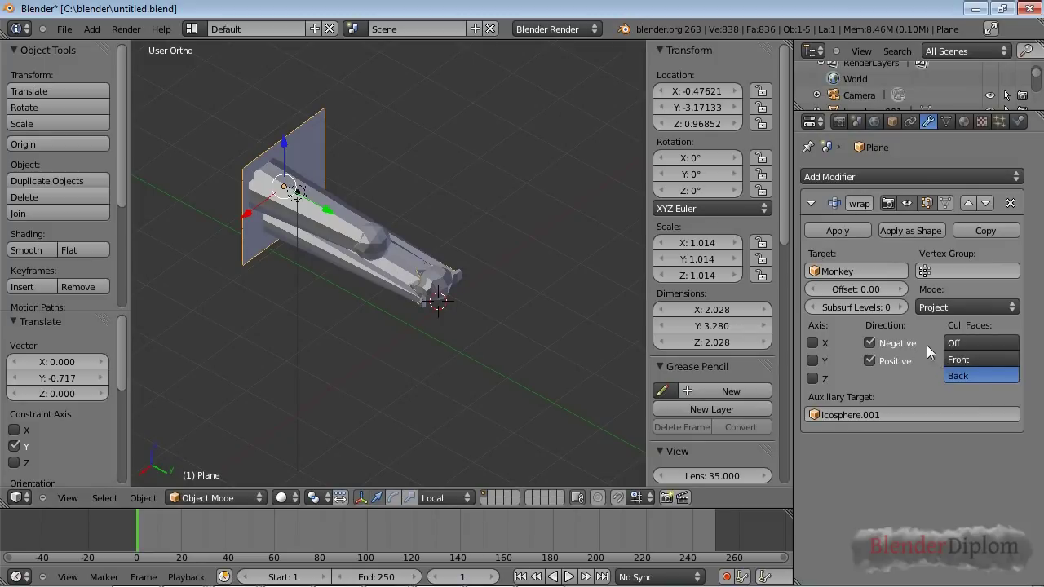
click(966, 306)
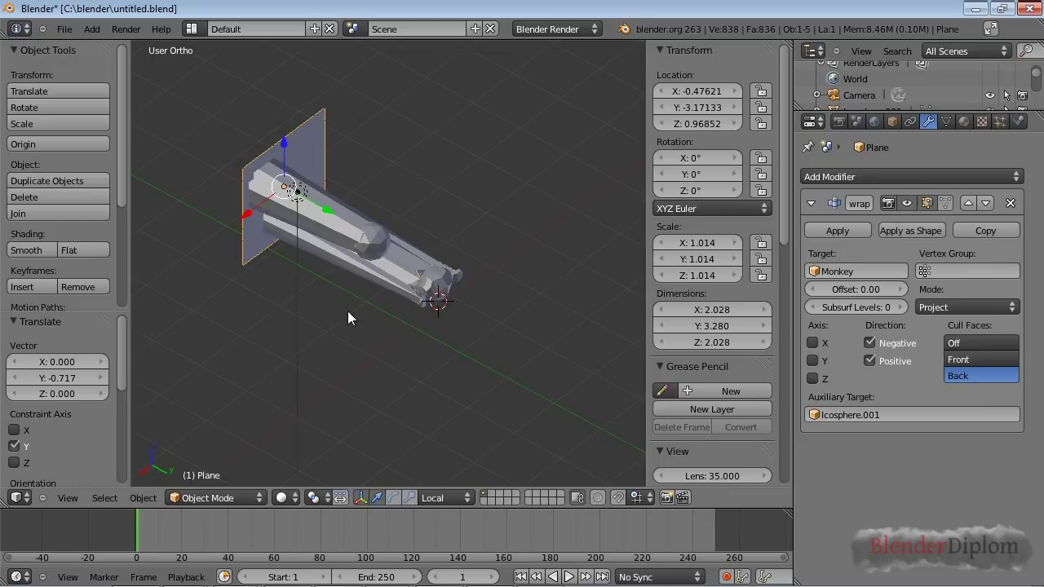
middle_drag(478, 351, 458, 343)
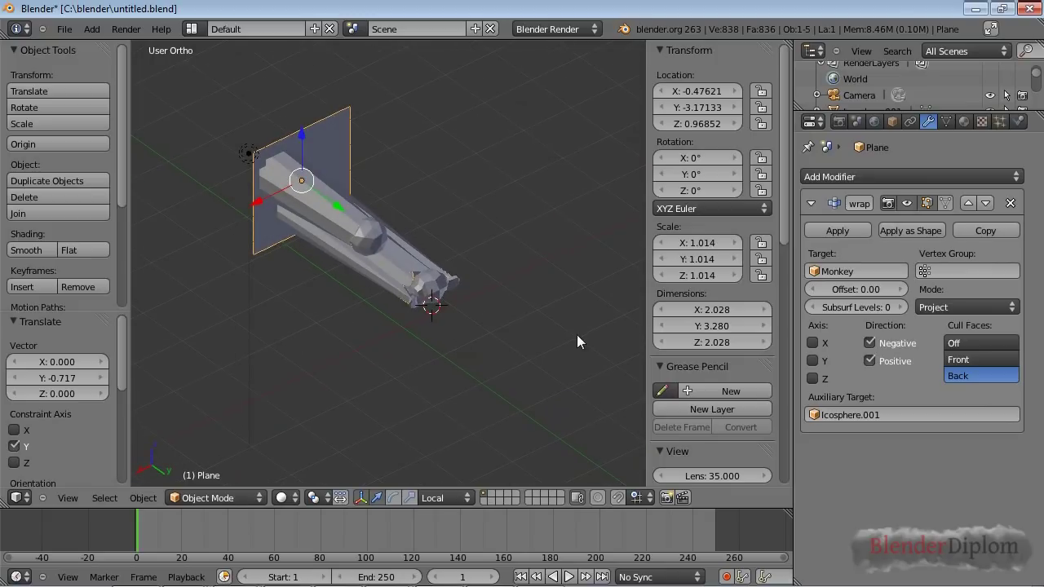